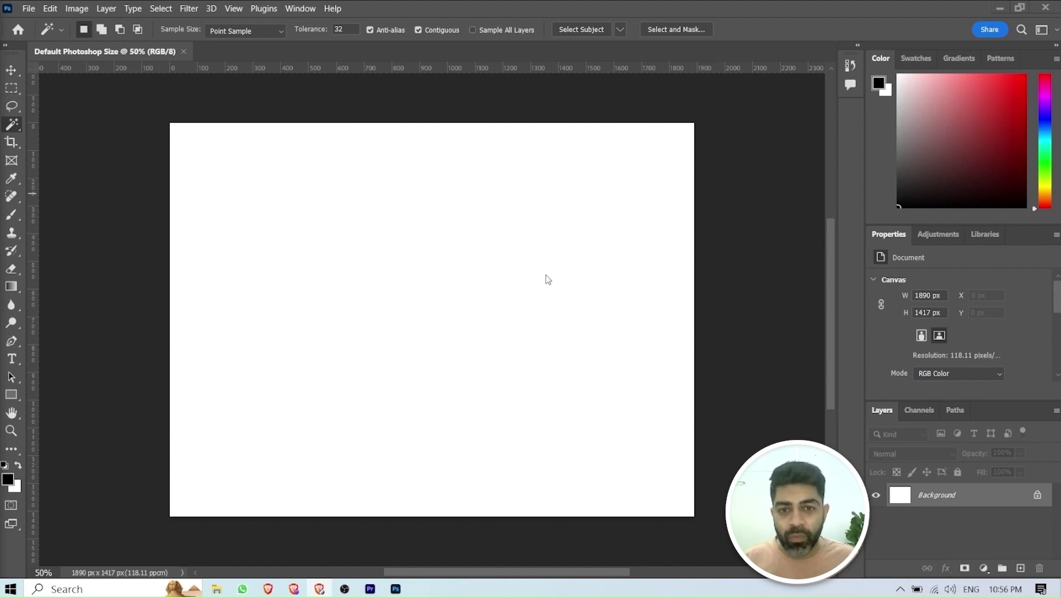
# - Place the Cat image from the Stock Images folder inside Photoshop Training into the document as a linked file
pyautogui.click(496, 244)
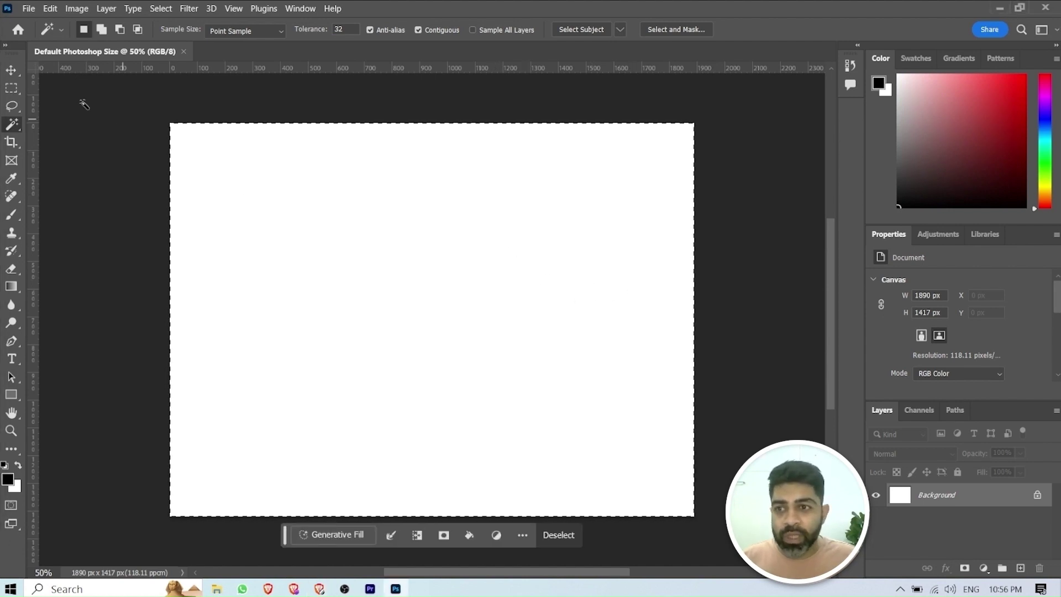
pyautogui.click(11, 70)
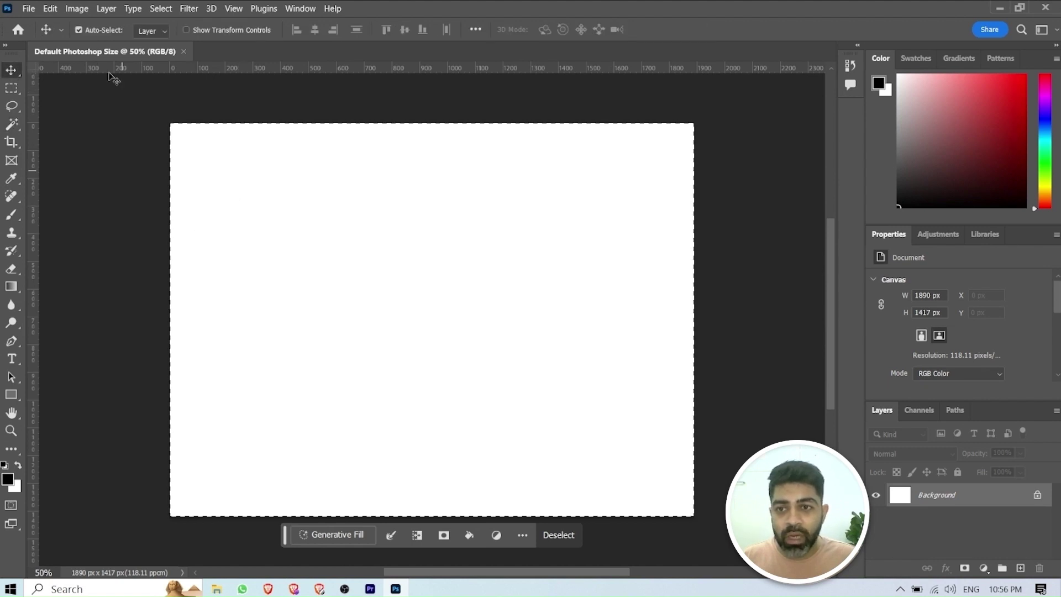
pyautogui.click(29, 8)
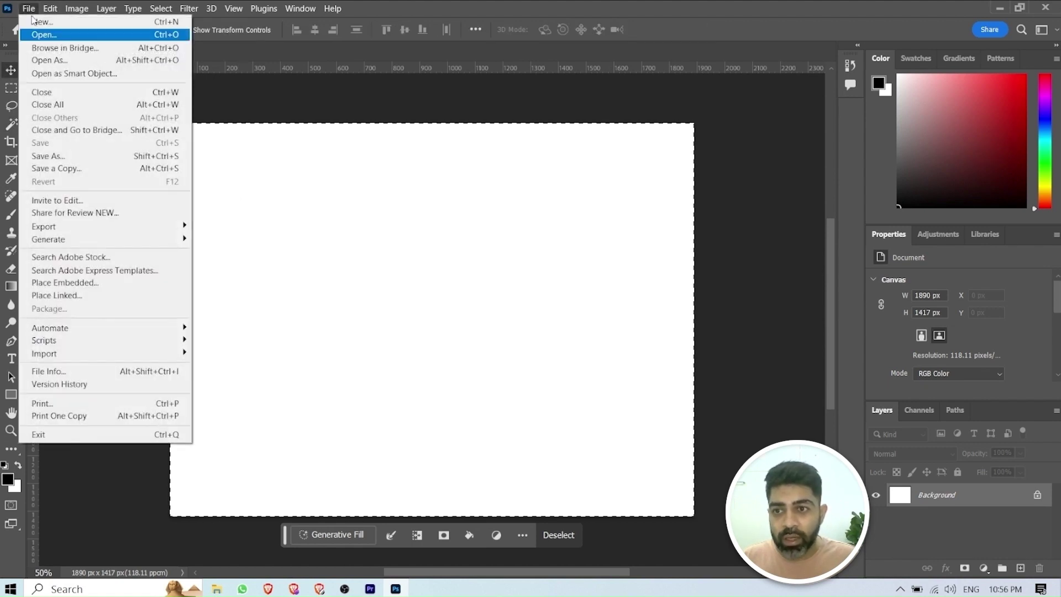
pyautogui.click(67, 295)
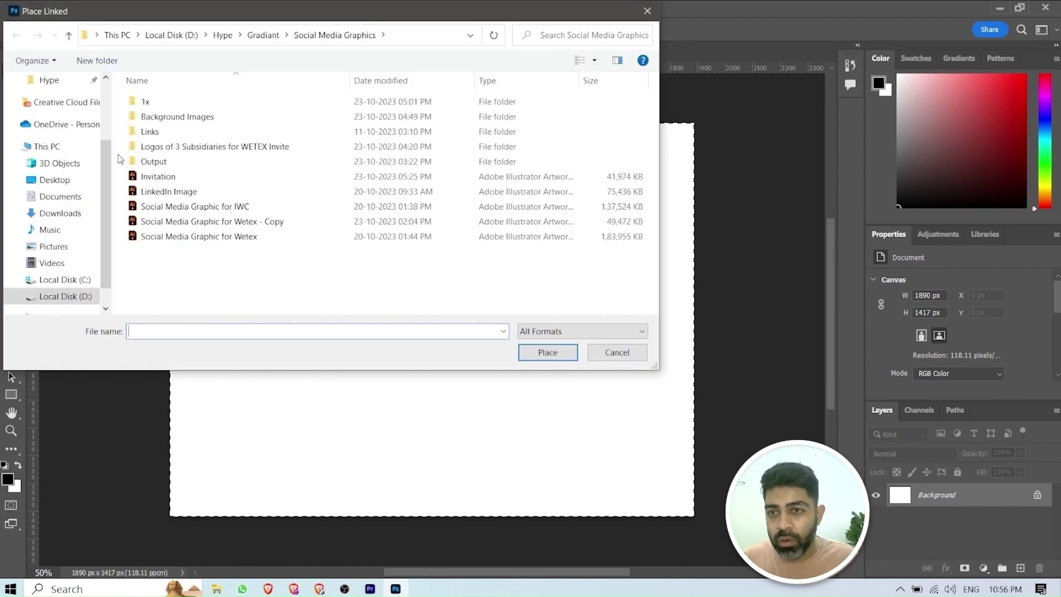
pyautogui.click(56, 82)
pyautogui.scroll(2, 71, 111)
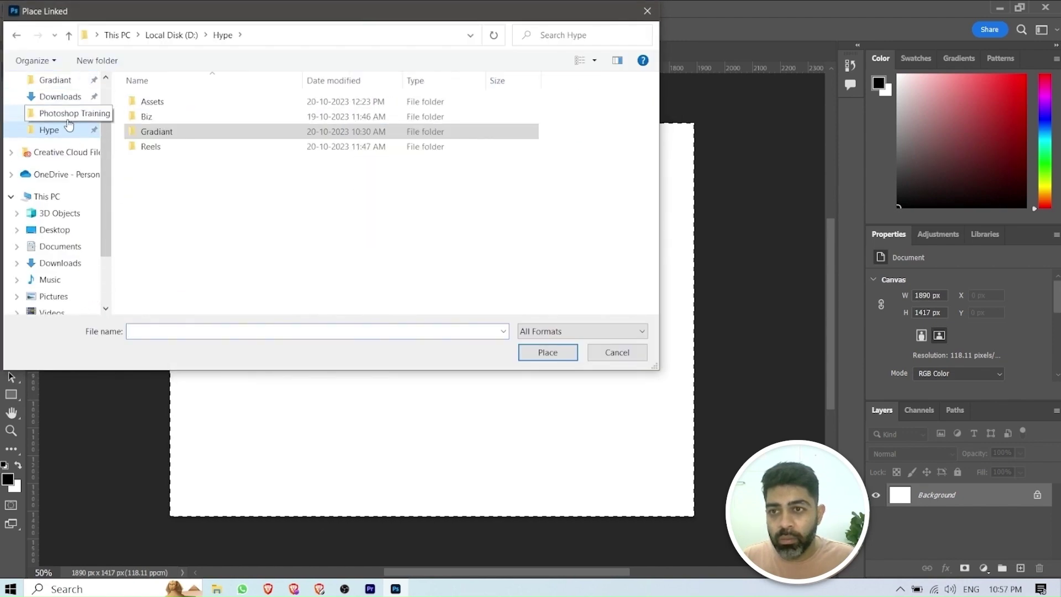
pyautogui.click(52, 158)
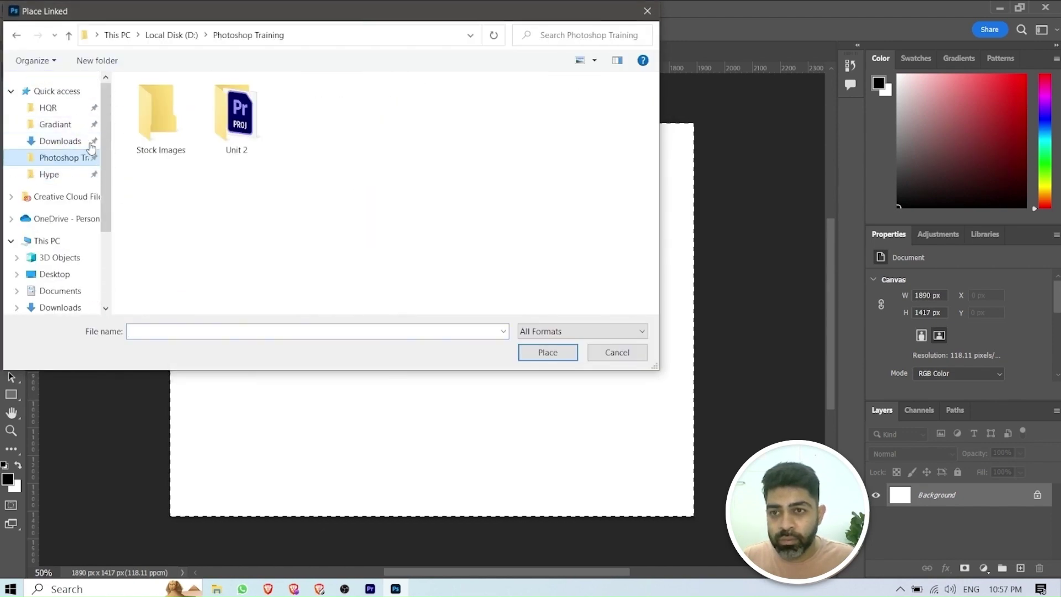
pyautogui.doubleClick(160, 114)
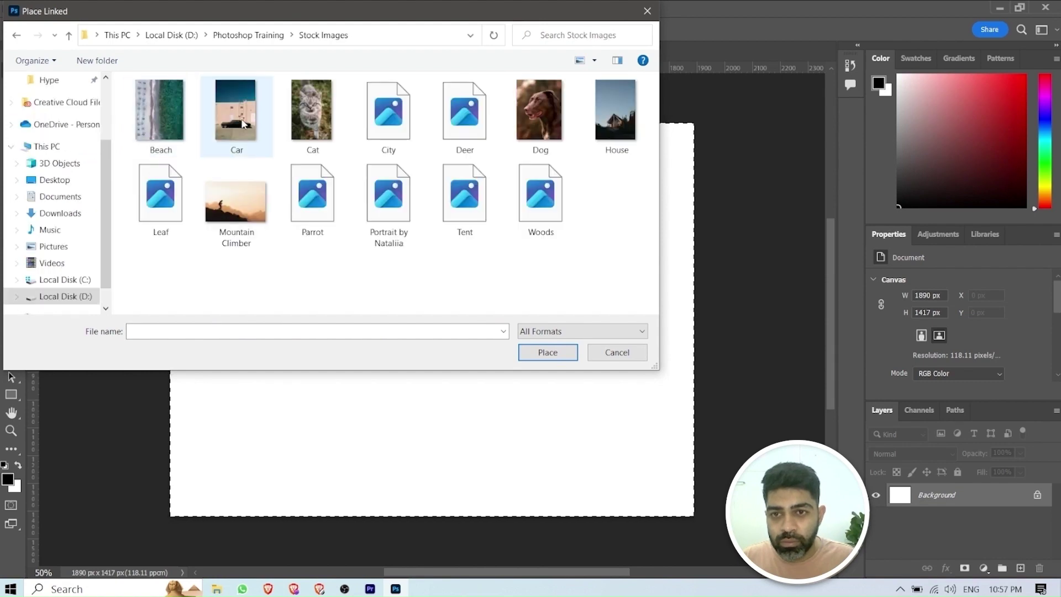
pyautogui.click(297, 115)
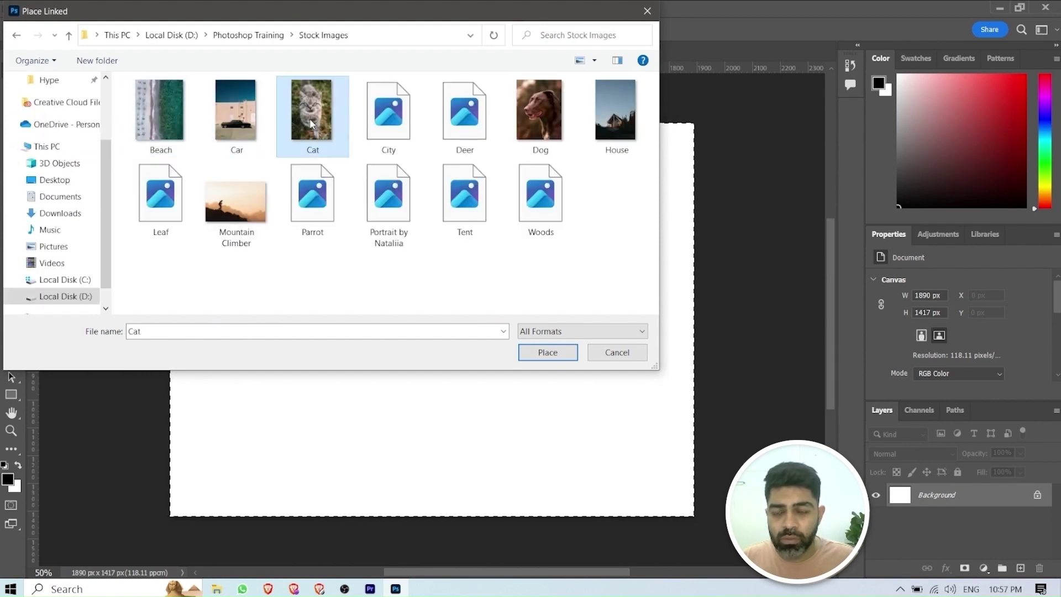
pyautogui.doubleClick(307, 106)
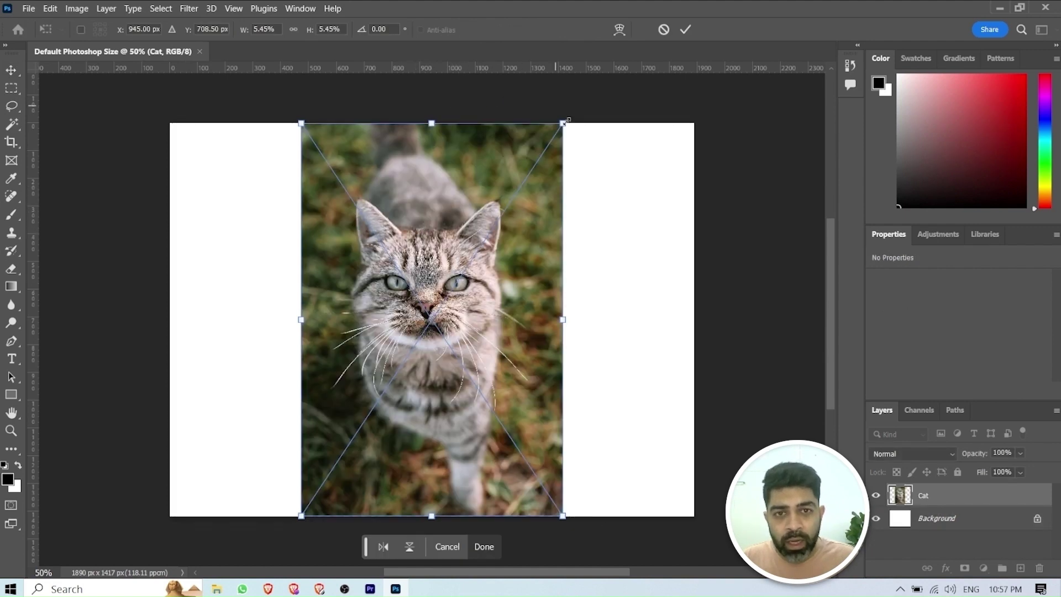
# - Scale the placed cat image to about 6.68%, centre it horizontally with its lower edge on the canvas edge, and commit the placement
pyautogui.moveTo(564, 124); pyautogui.dragTo(572, 161)
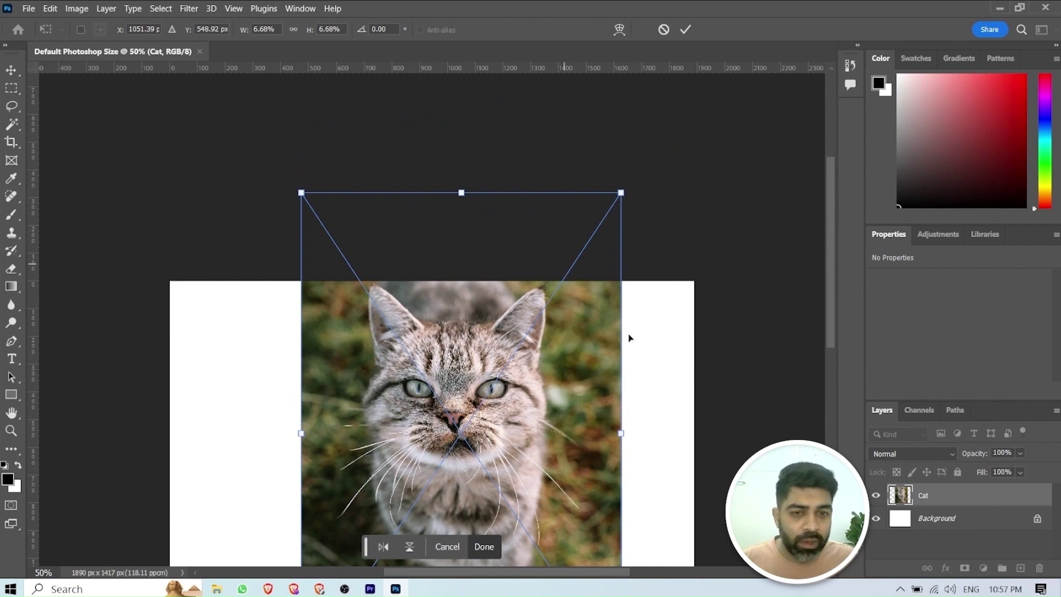
pyautogui.scroll(-1, 644, 345)
pyautogui.scroll(-3, 645, 346)
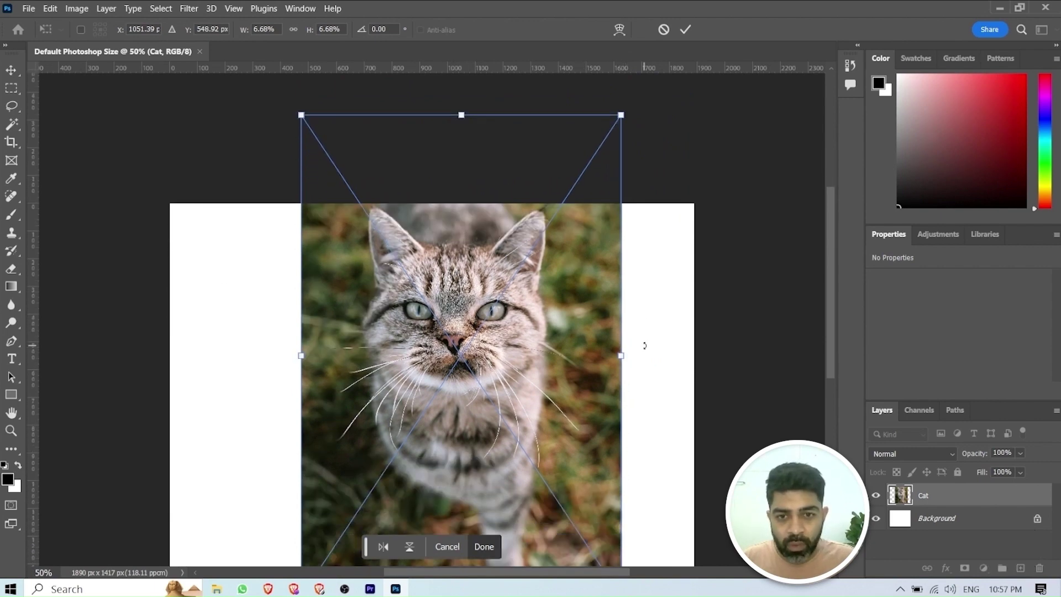
pyautogui.scroll(-1, 644, 346)
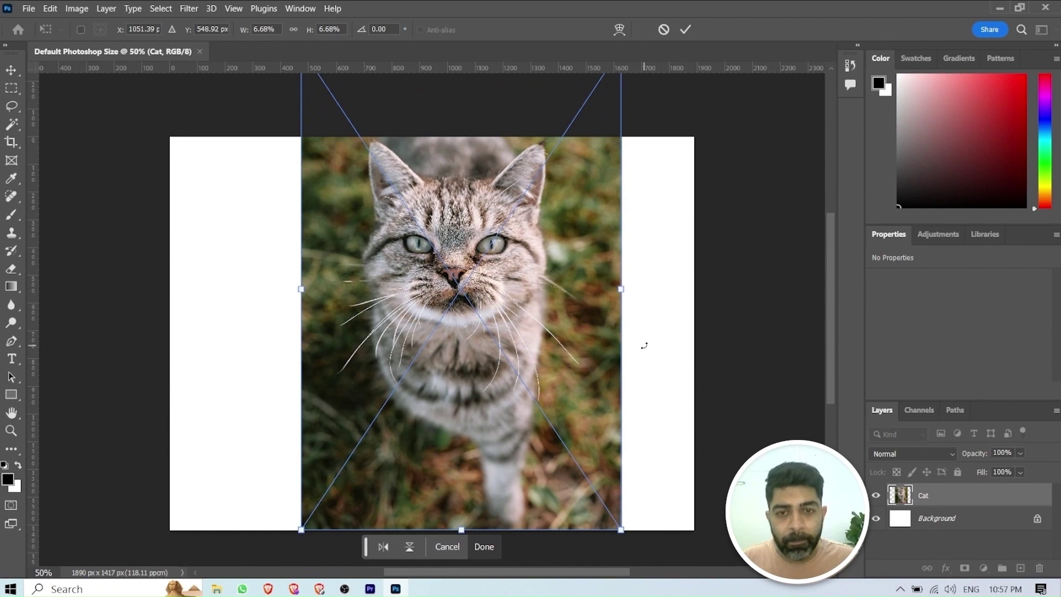
pyautogui.scroll(1, 644, 345)
pyautogui.moveTo(514, 333); pyautogui.dragTo(484, 331)
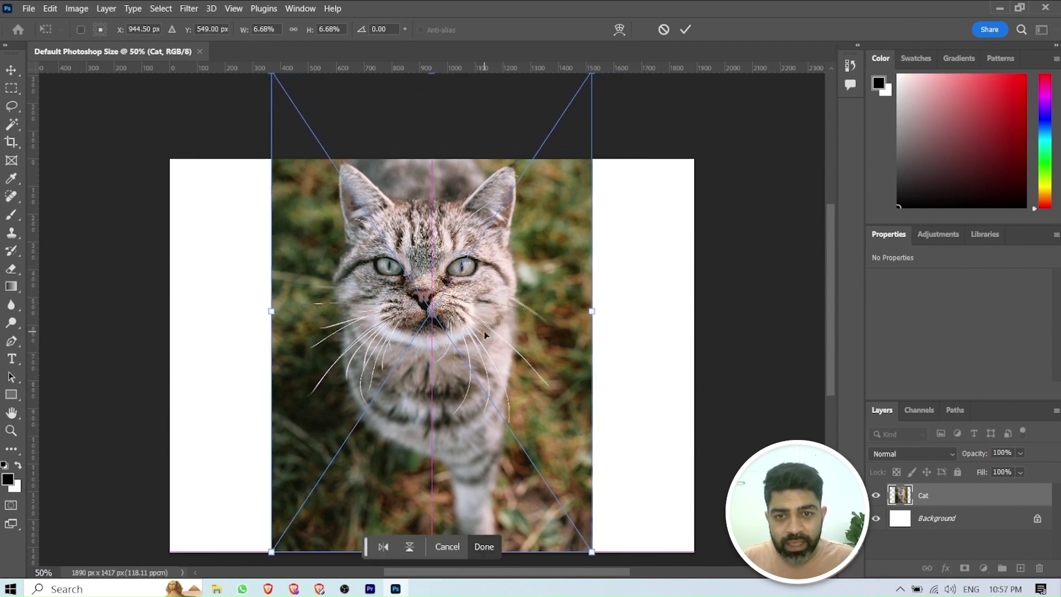
pyautogui.click(684, 29)
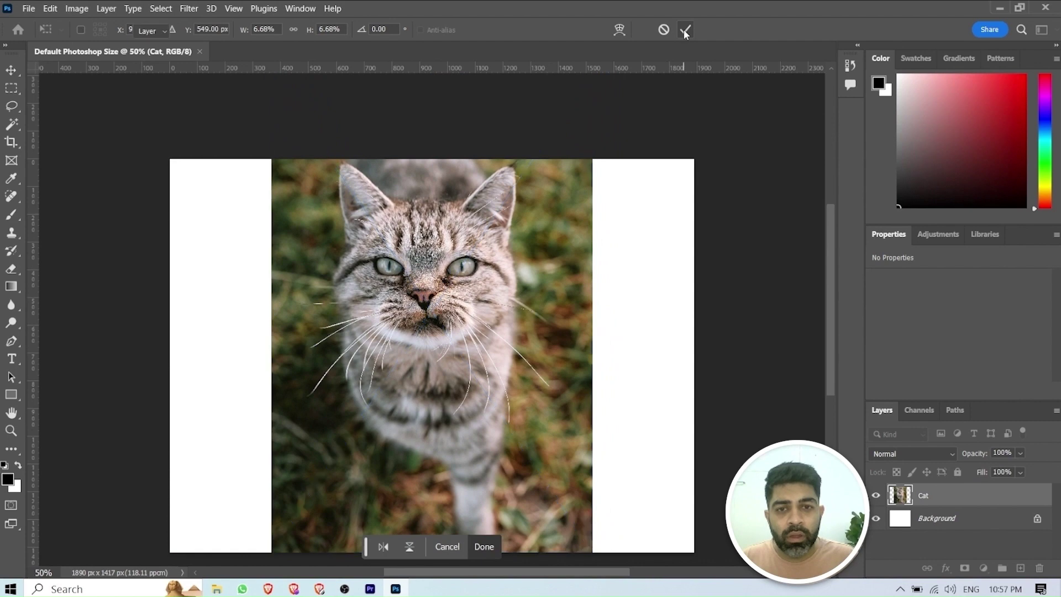
pyautogui.click(735, 289)
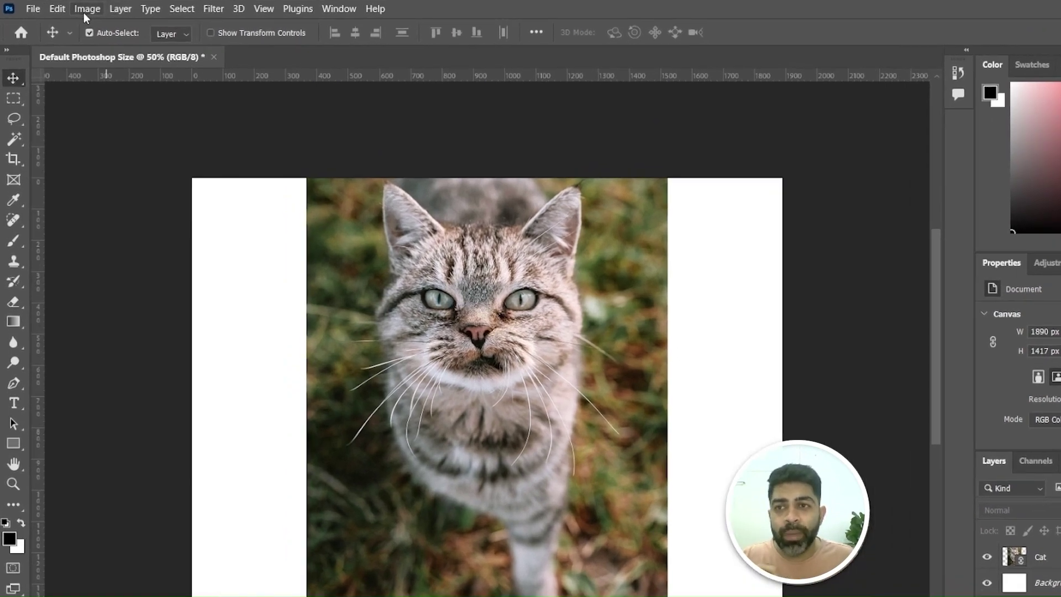
# - Open the Canvas Size settings and try inches as the unit before switching the dimensions to centimeters
pyautogui.click(76, 10)
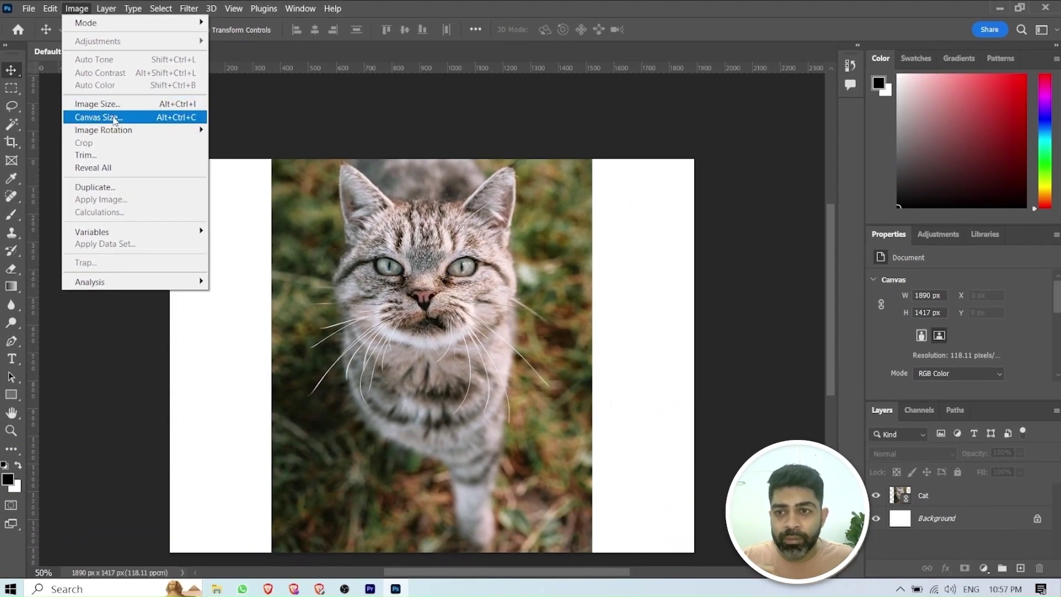
pyautogui.click(114, 118)
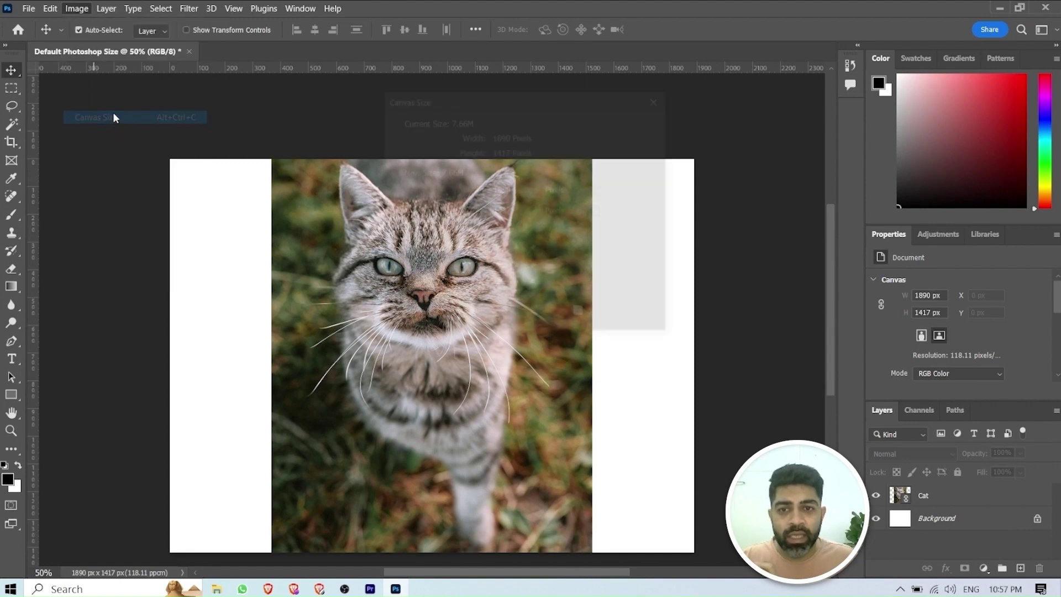
pyautogui.moveTo(514, 95); pyautogui.dragTo(736, 127)
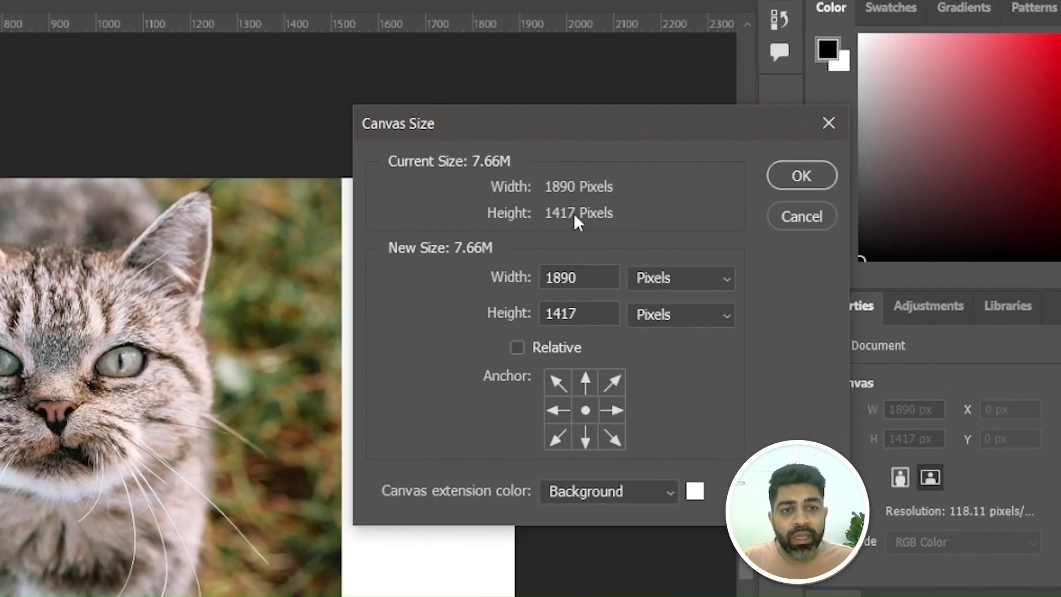
pyautogui.click(671, 279)
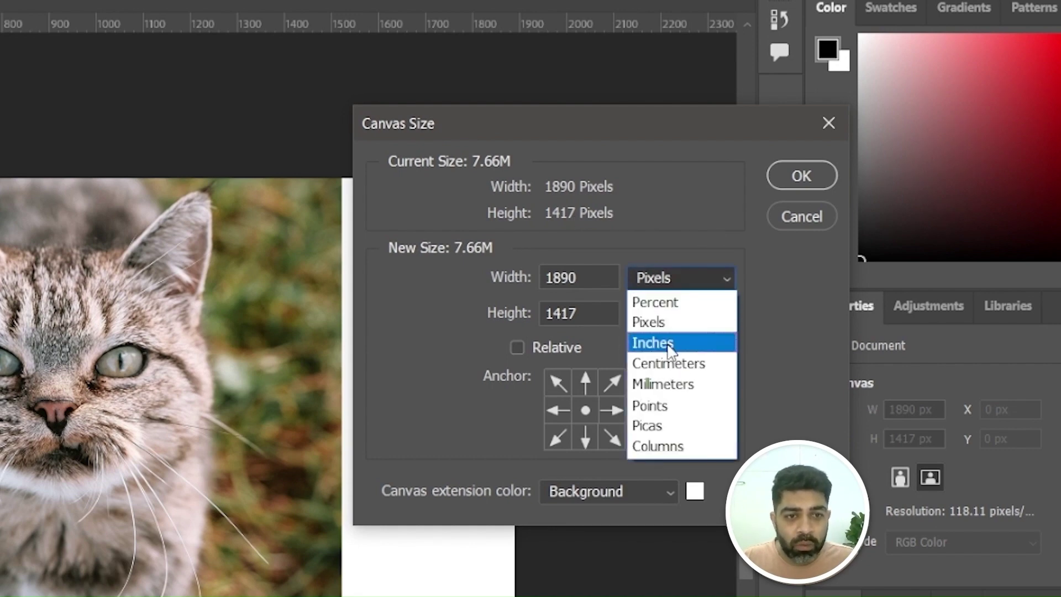
pyautogui.click(669, 341)
pyautogui.click(666, 284)
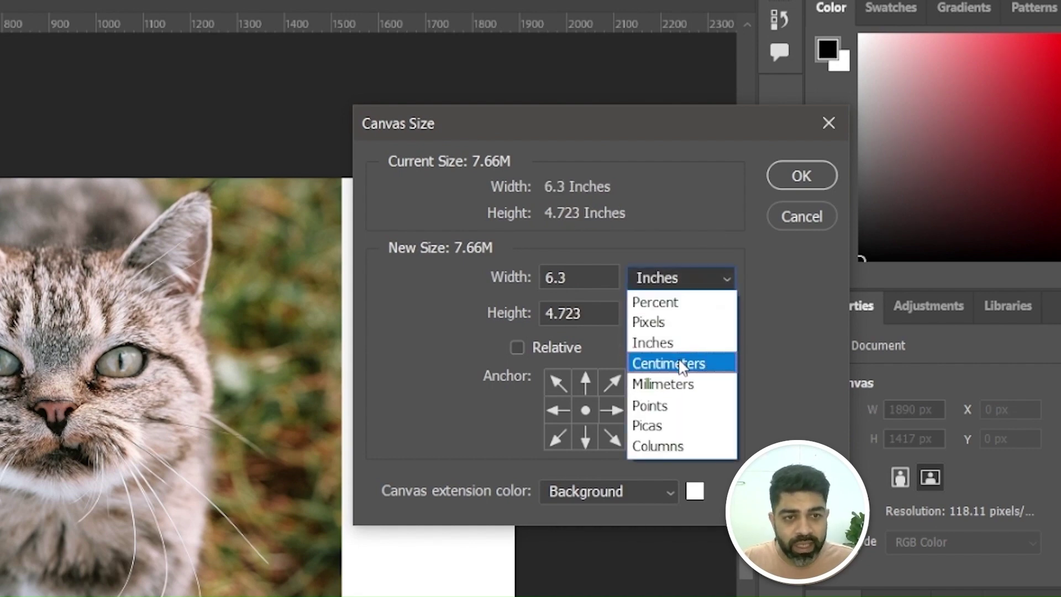
pyautogui.click(682, 364)
# - Set the new canvas height to 17 cm with the centre anchor and apply the canvas size
pyautogui.doubleClick(567, 276)
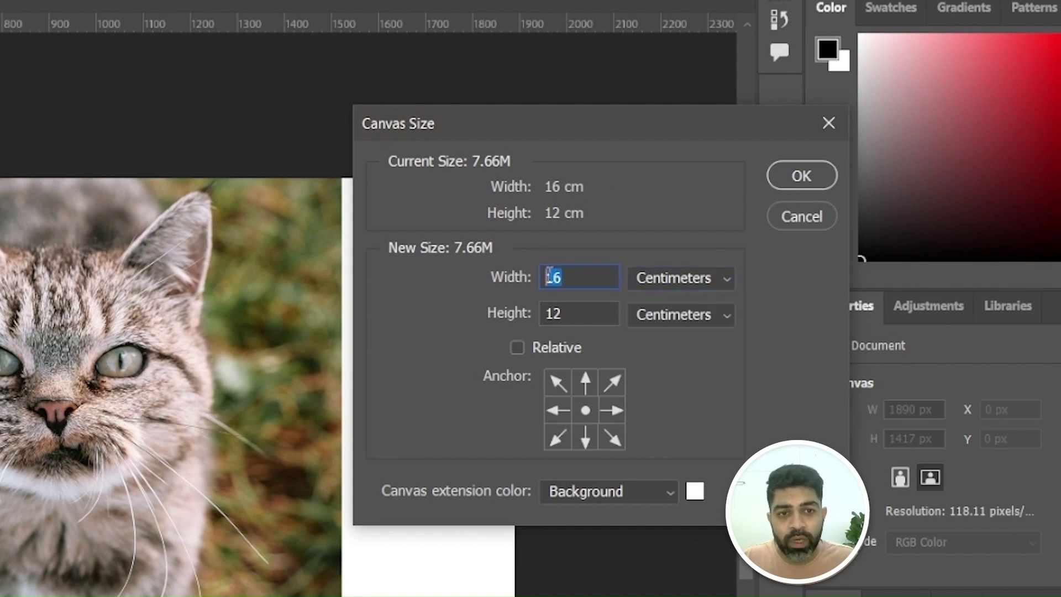
pyautogui.moveTo(576, 304)
pyautogui.mouseDown()
pyautogui.moveTo(554, 304)
pyautogui.moveTo(568, 293)
pyautogui.mouseUp()
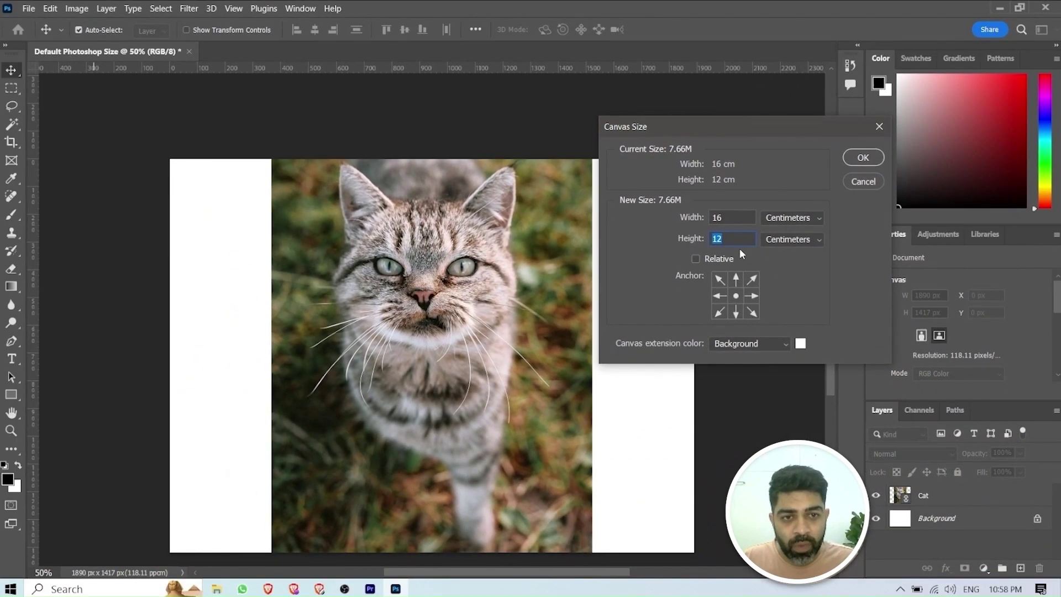
pyautogui.click(583, 316)
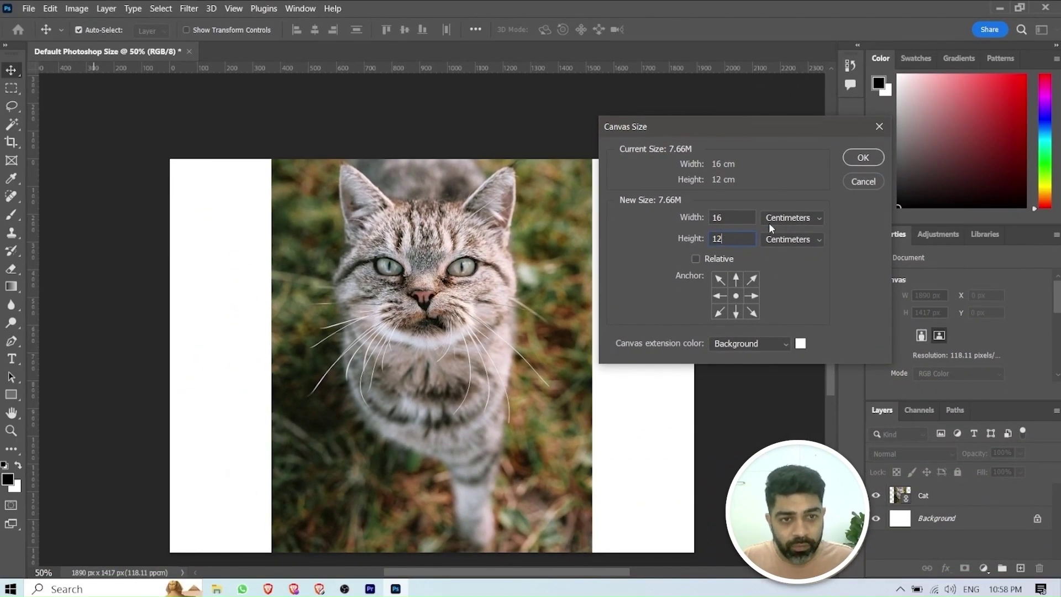
pyautogui.press('Up')
pyautogui.press('Up')
pyautogui.press('Up')
pyautogui.press('Up')
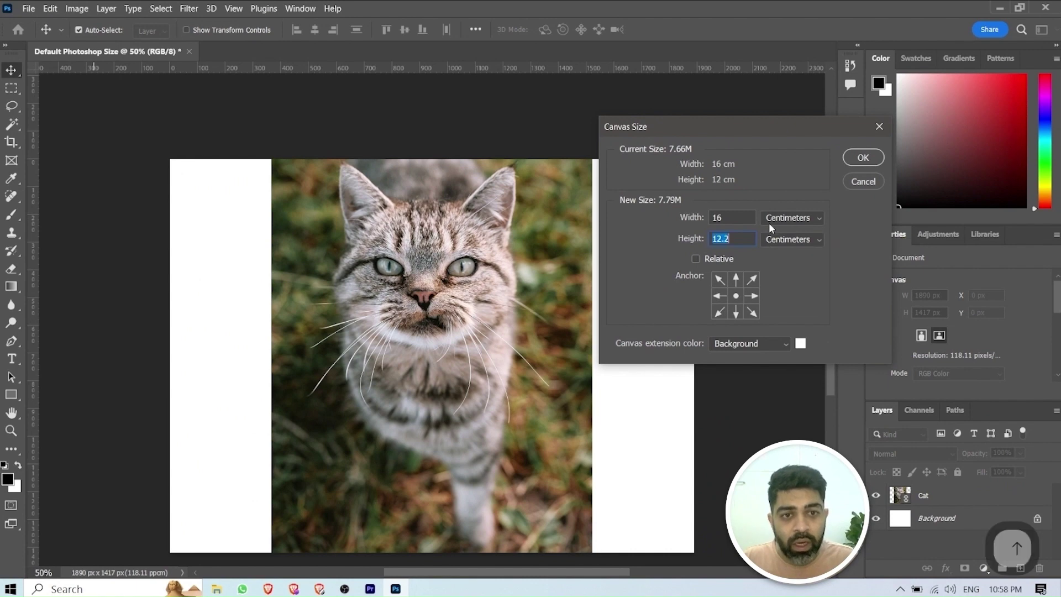
pyautogui.write('13')
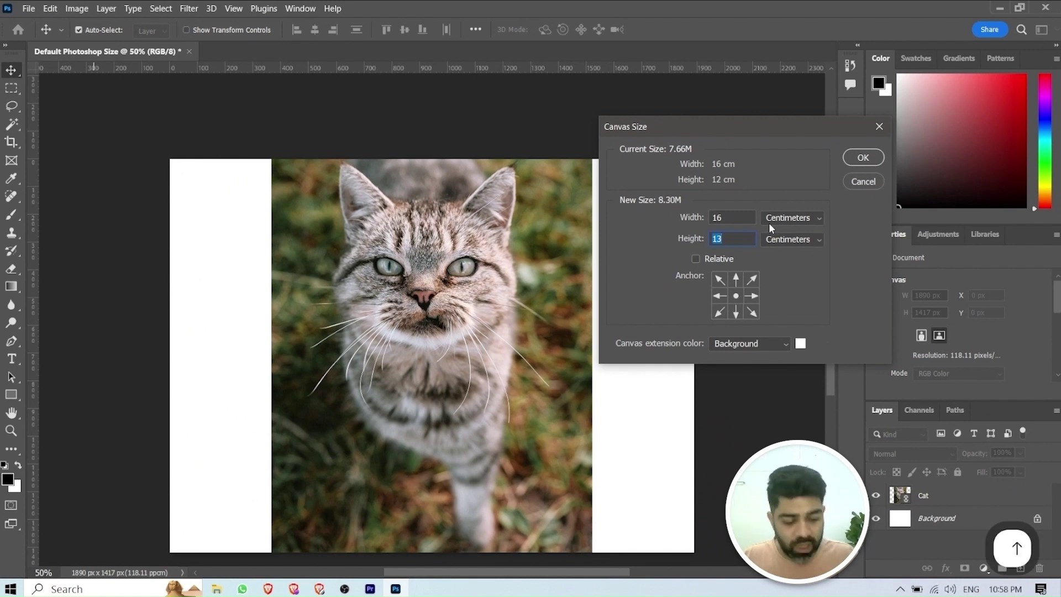
pyautogui.press('BackSpace')
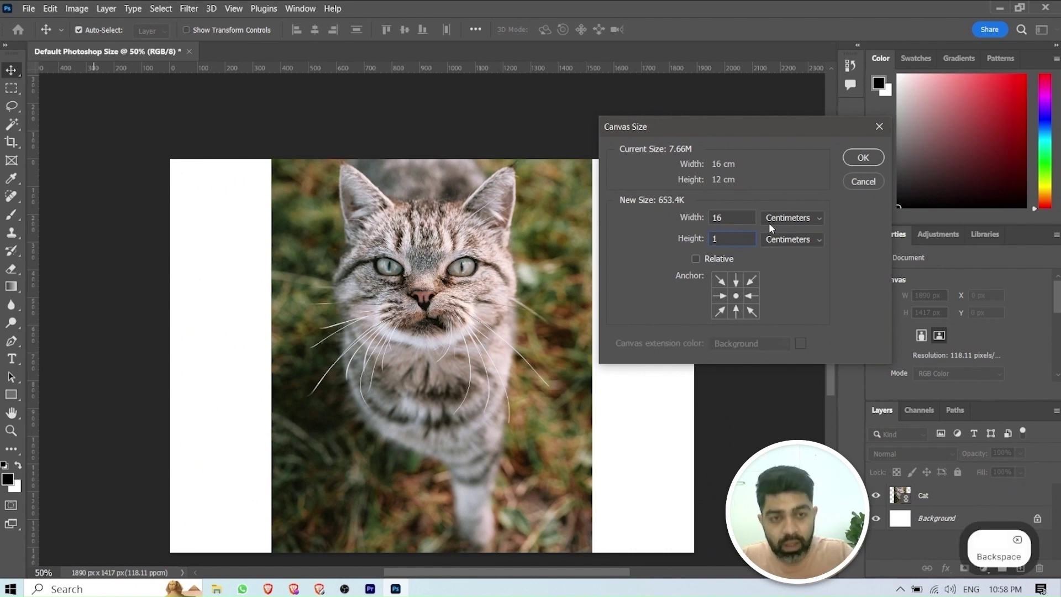
pyautogui.write('7')
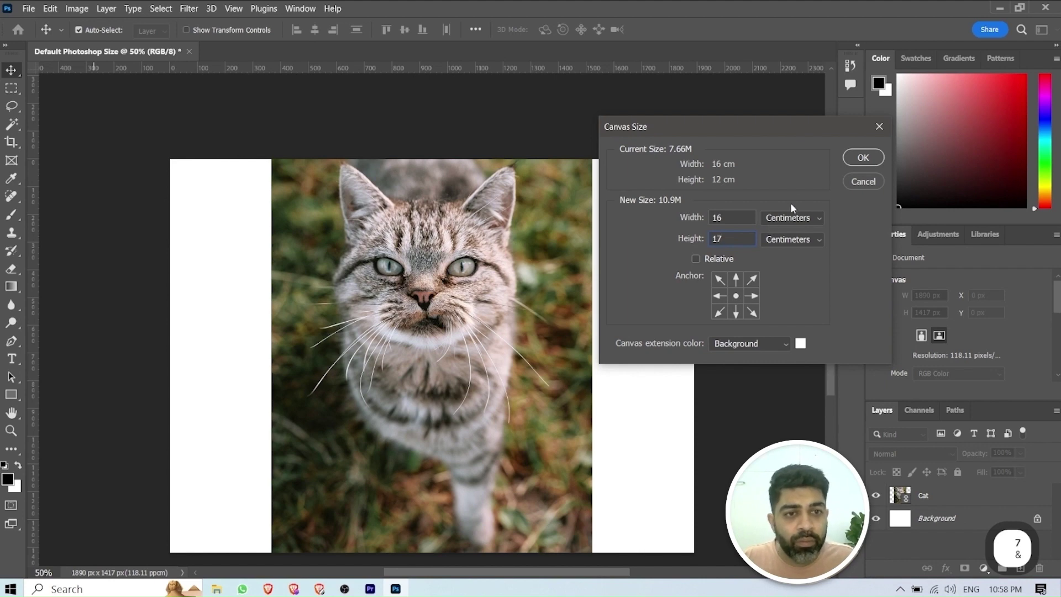
pyautogui.click(858, 158)
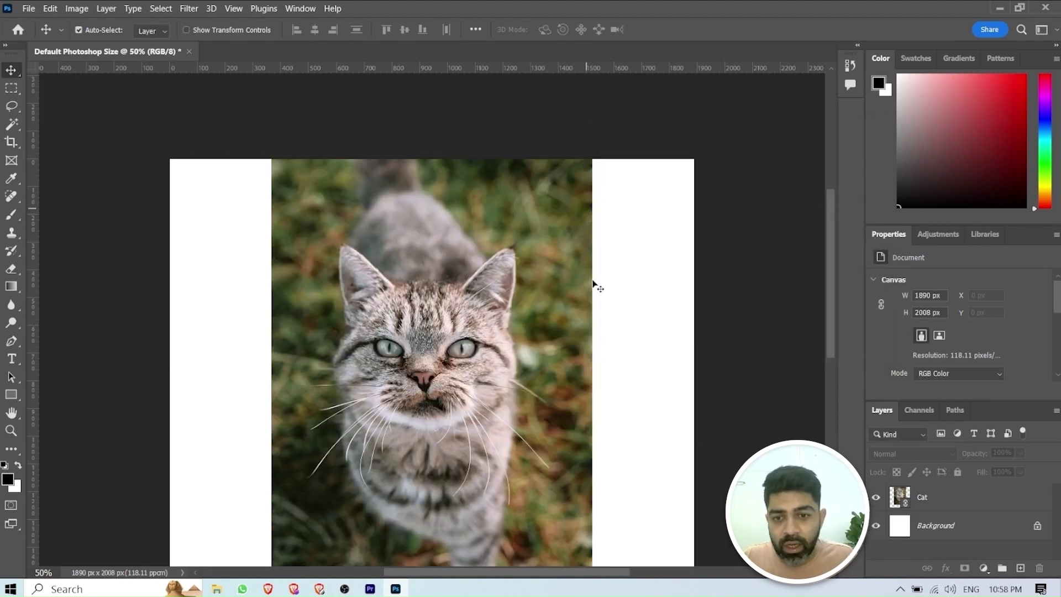
# - Turn off Resize Windows to Fit for the Zoom tool and fit the whole canvas on screen
pyautogui.scroll(-1, 593, 290)
pyautogui.click(11, 431)
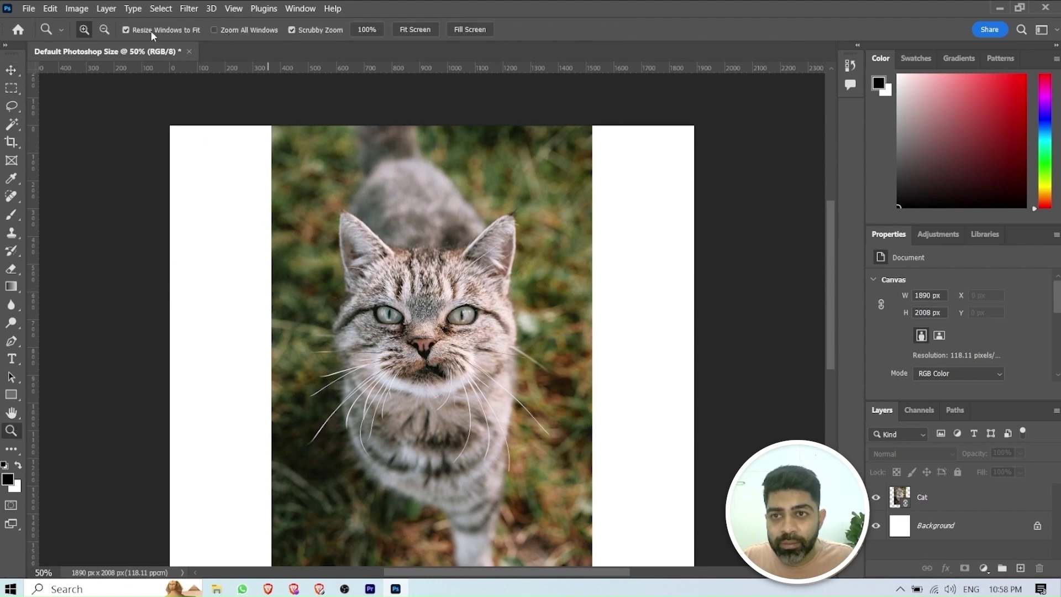
pyautogui.click(134, 31)
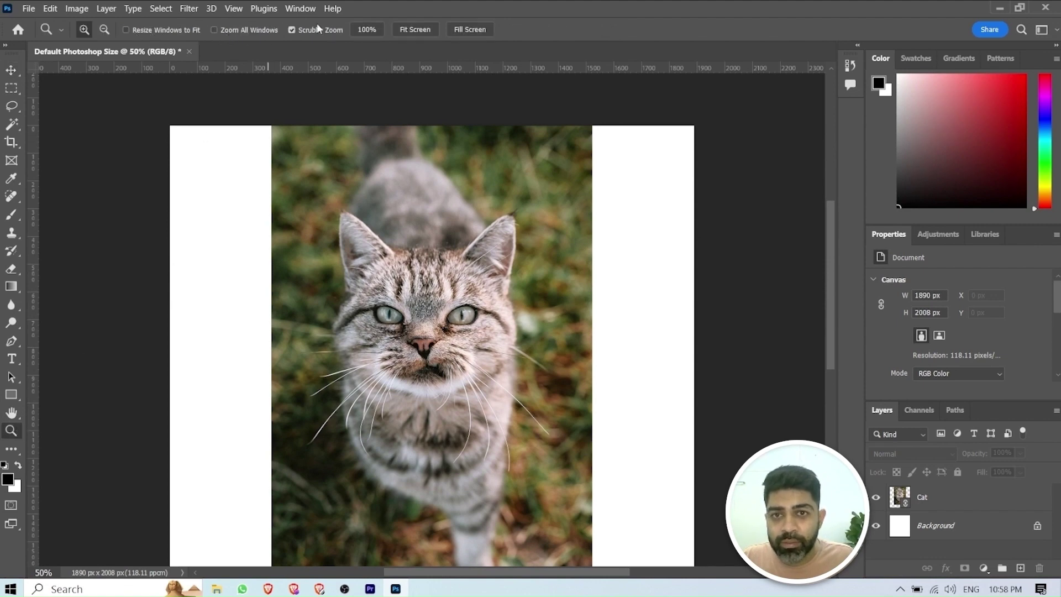
pyautogui.click(417, 31)
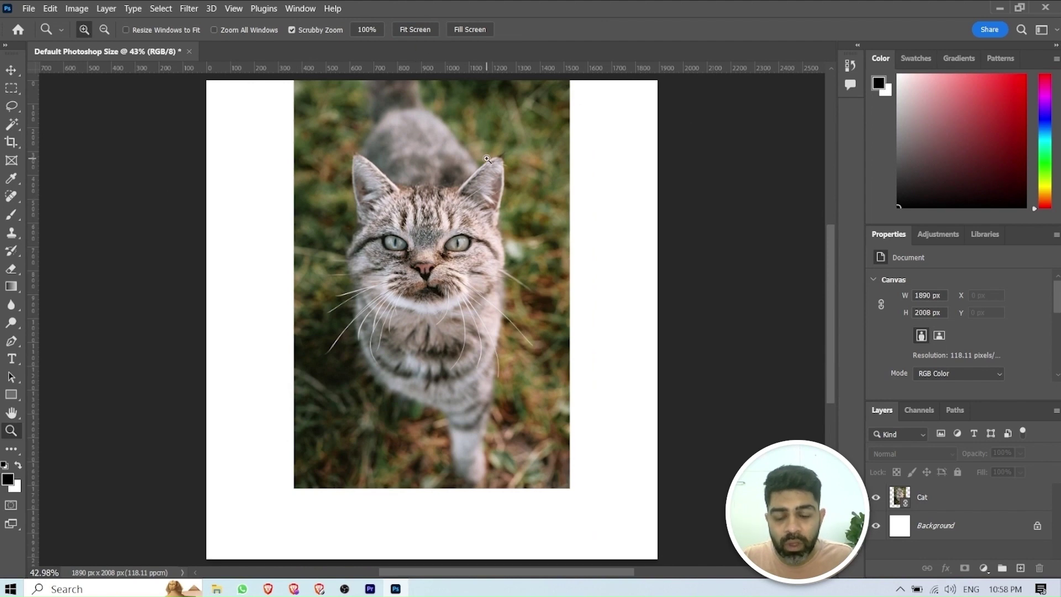
# - Move the cat image straight down to the vertical centre of the canvas, at about Y 136 px
pyautogui.click(11, 70)
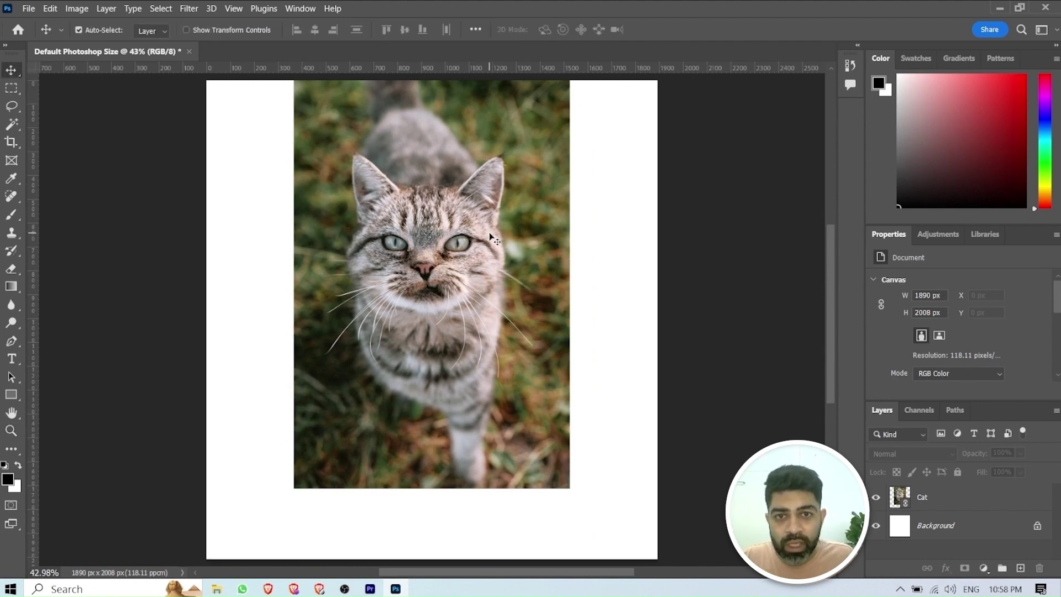
pyautogui.moveTo(490, 237); pyautogui.dragTo(489, 269)
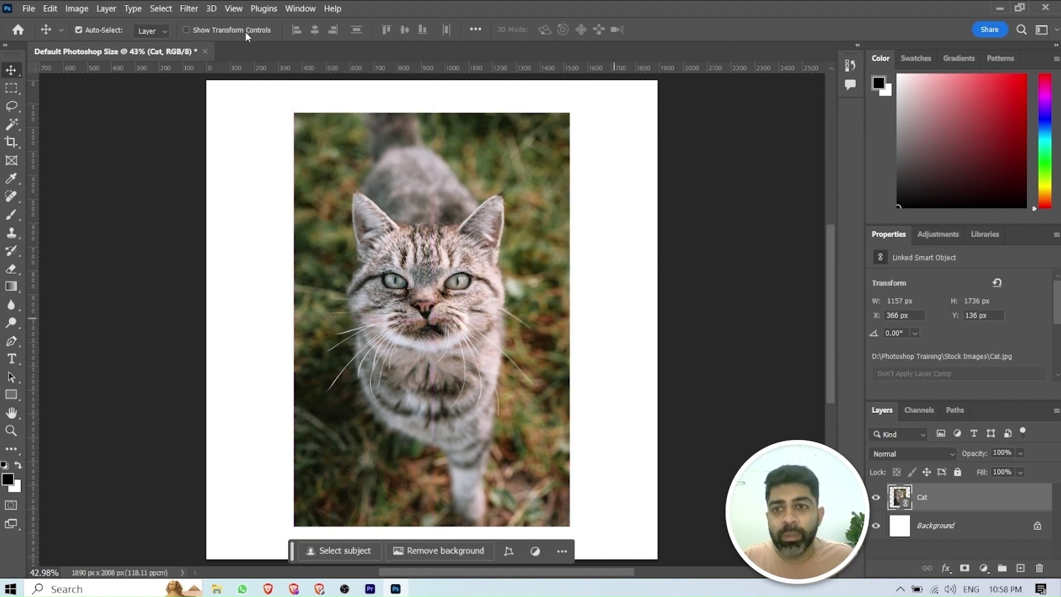
# - Set the canvas width to 14 cm with the centre anchor and apply the smaller canvas size, accepting the clipping
pyautogui.click(108, 10)
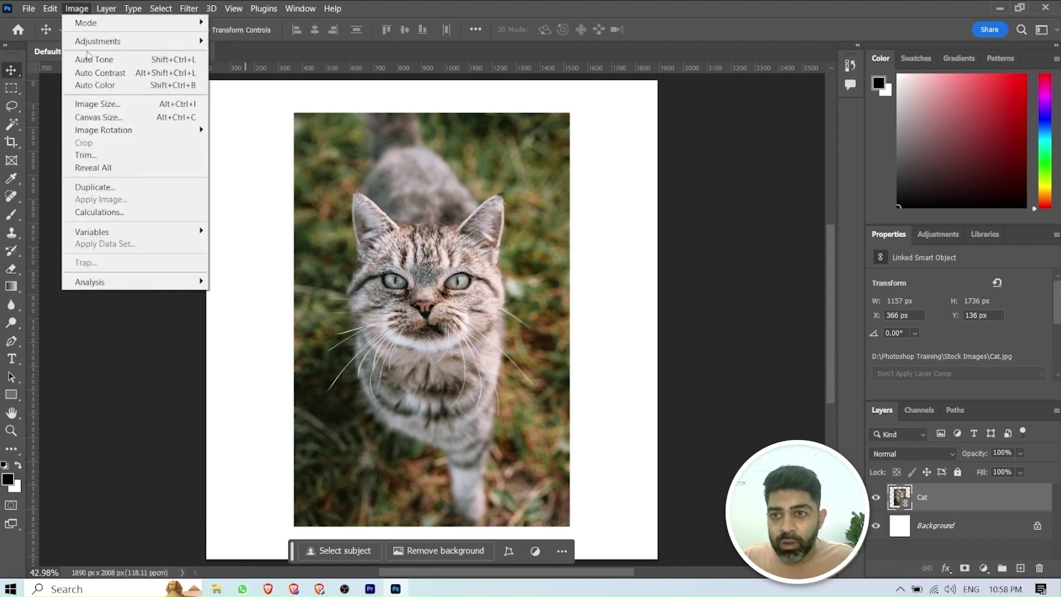
pyautogui.click(92, 118)
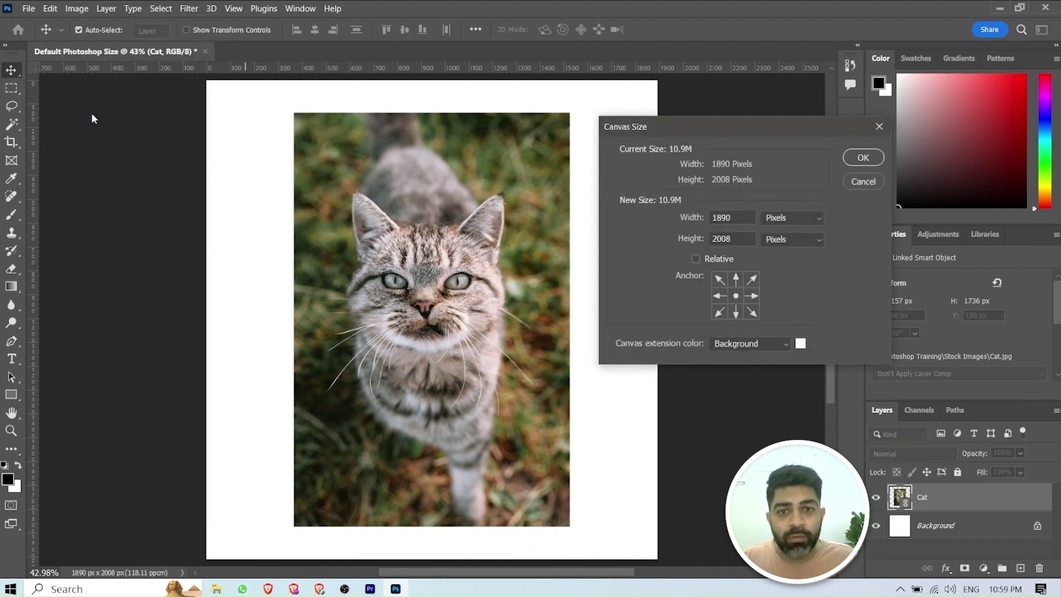
pyautogui.click(779, 217)
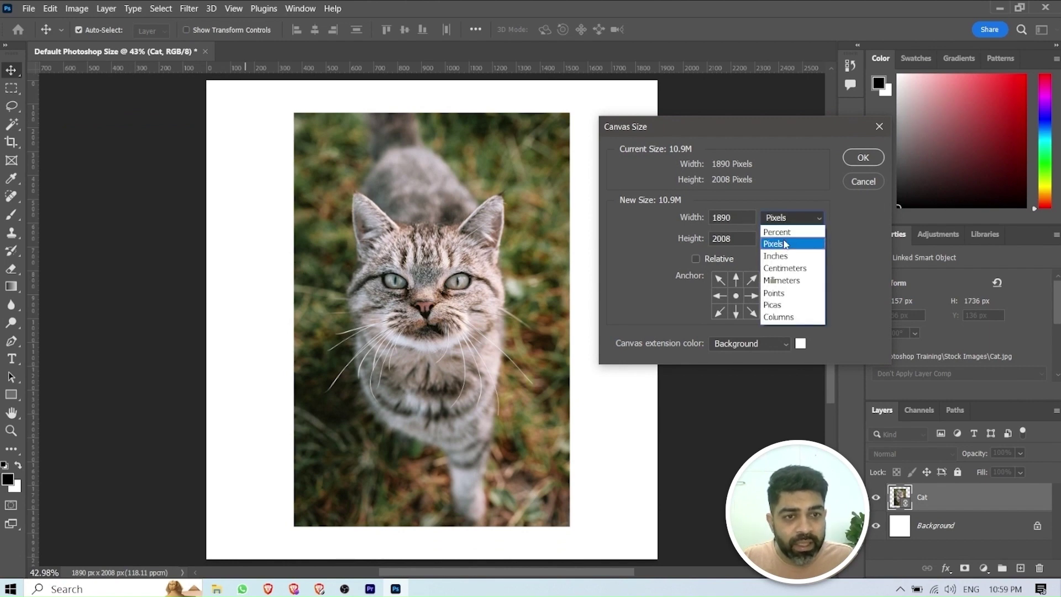
pyautogui.click(785, 270)
pyautogui.click(734, 224)
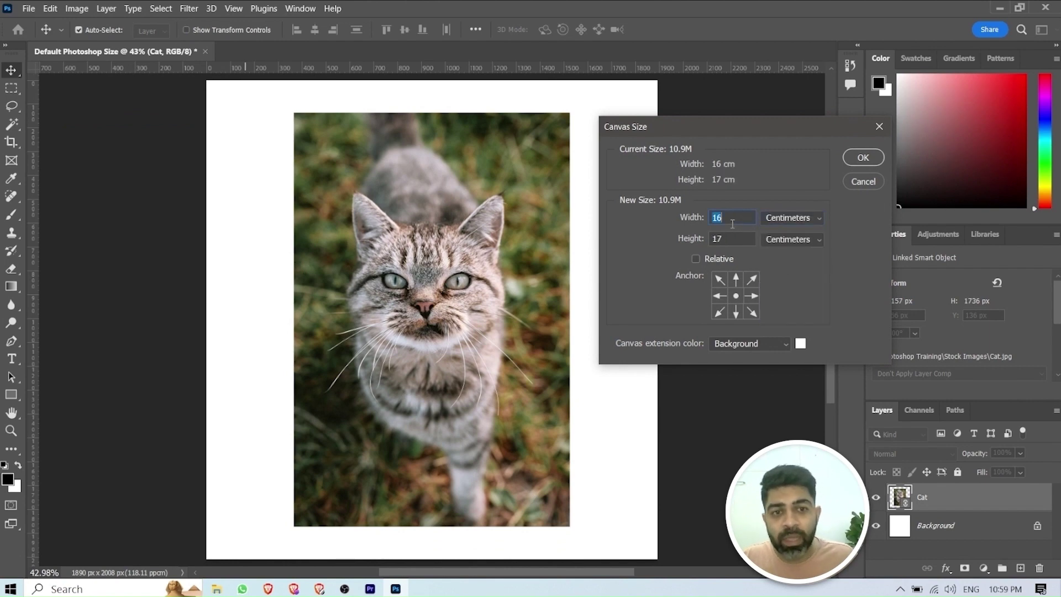
pyautogui.click(734, 222)
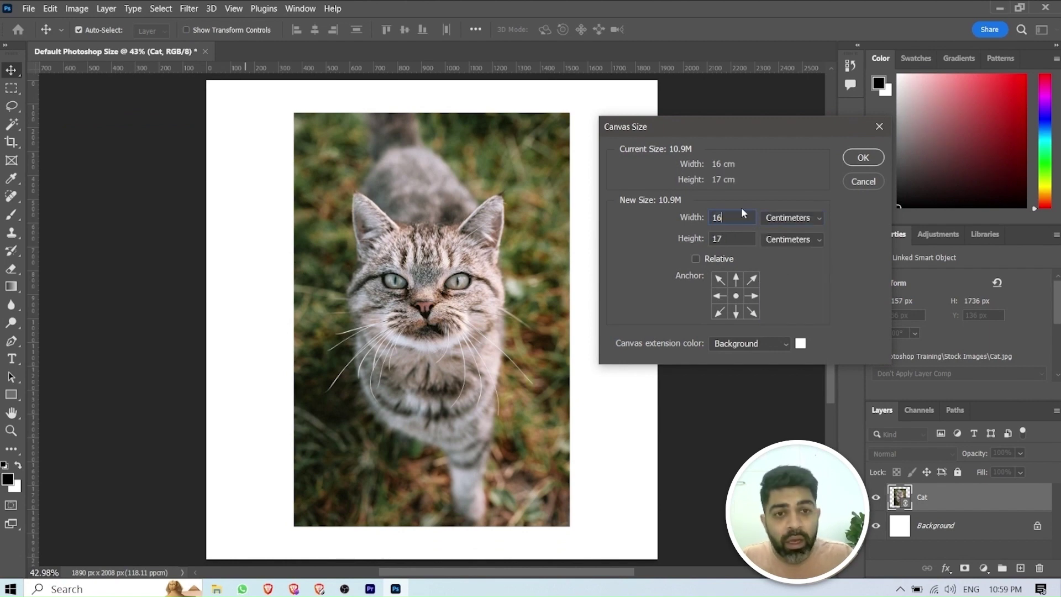
pyautogui.press('BackSpace')
pyautogui.write('4')
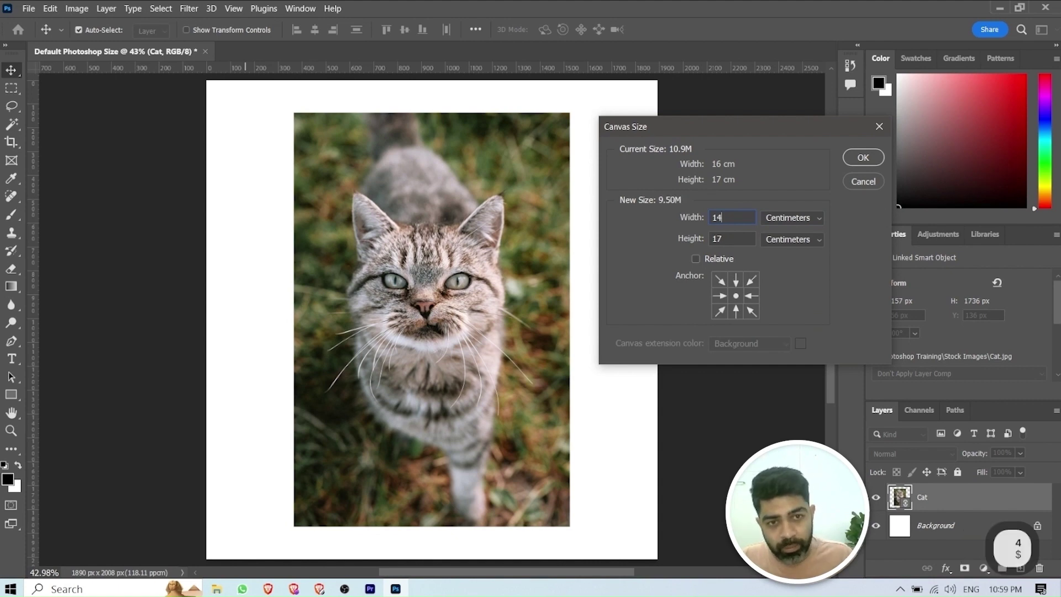
pyautogui.click(861, 159)
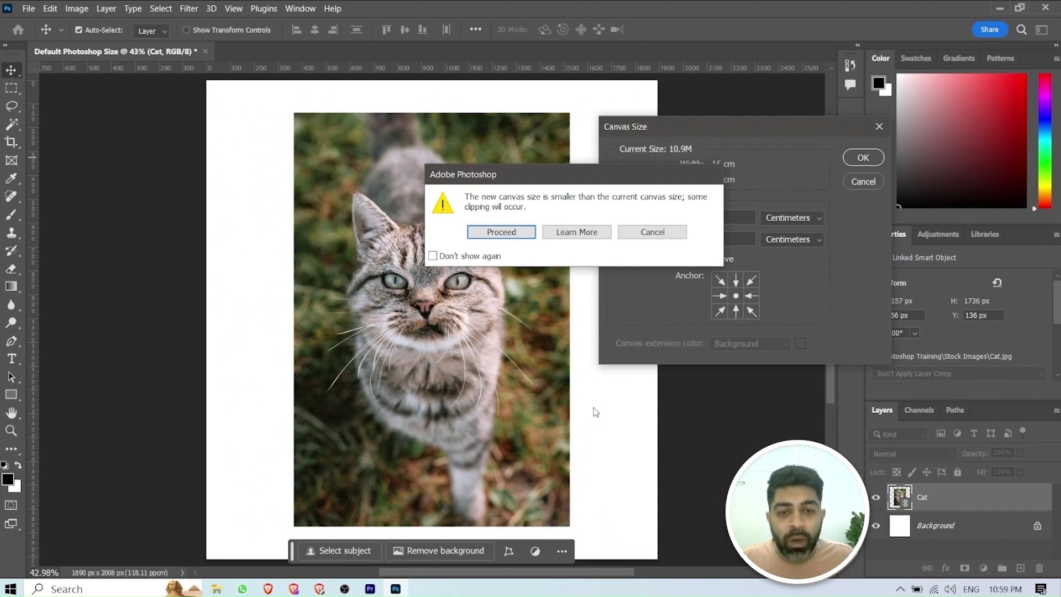
pyautogui.click(496, 236)
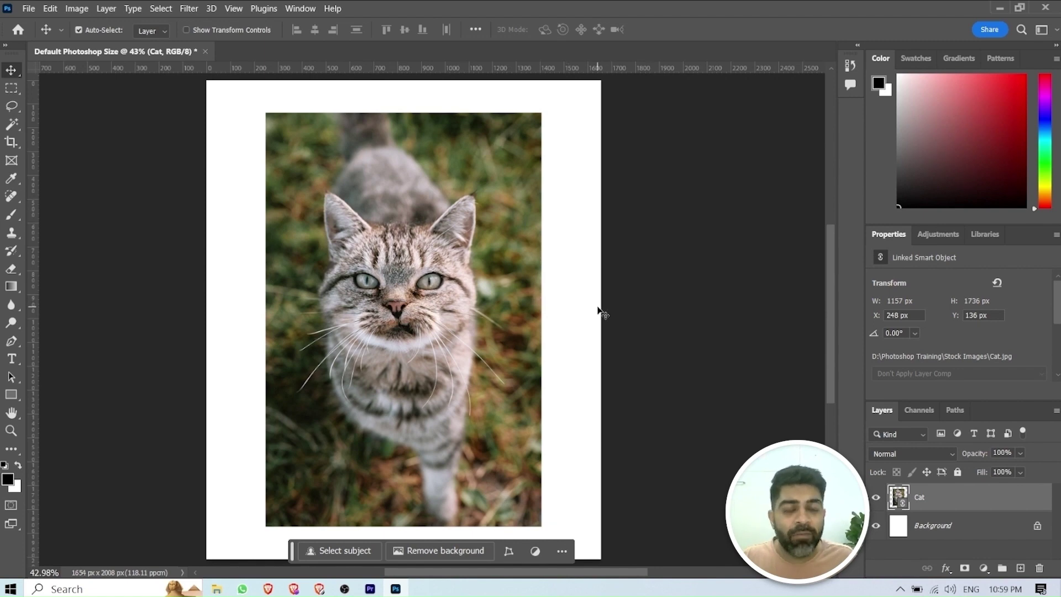
# - Open the Image Size settings and zoom the preview out until the whole document fits in it
pyautogui.click(82, 10)
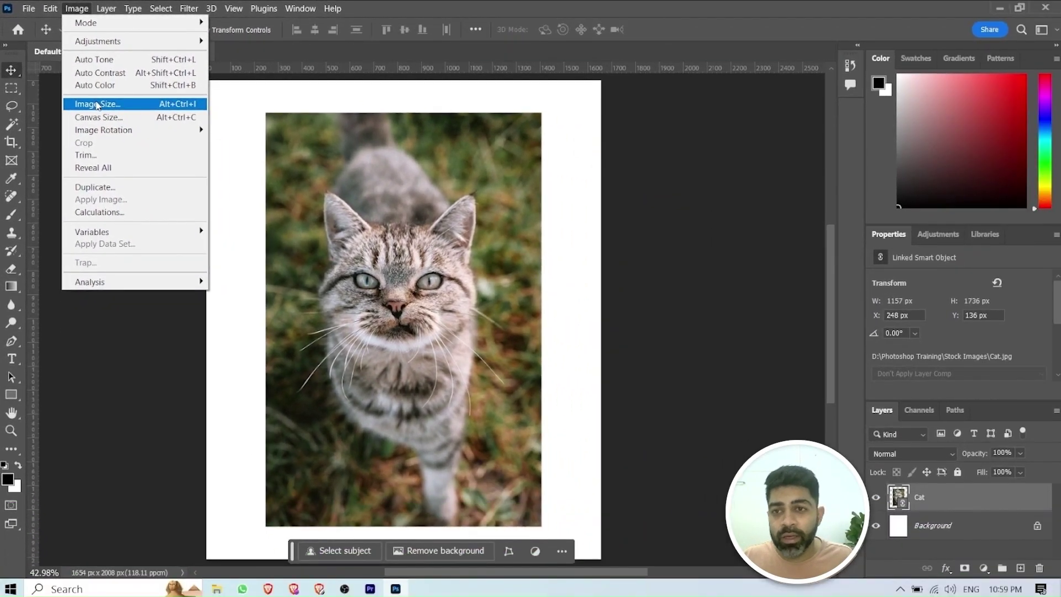
pyautogui.click(97, 103)
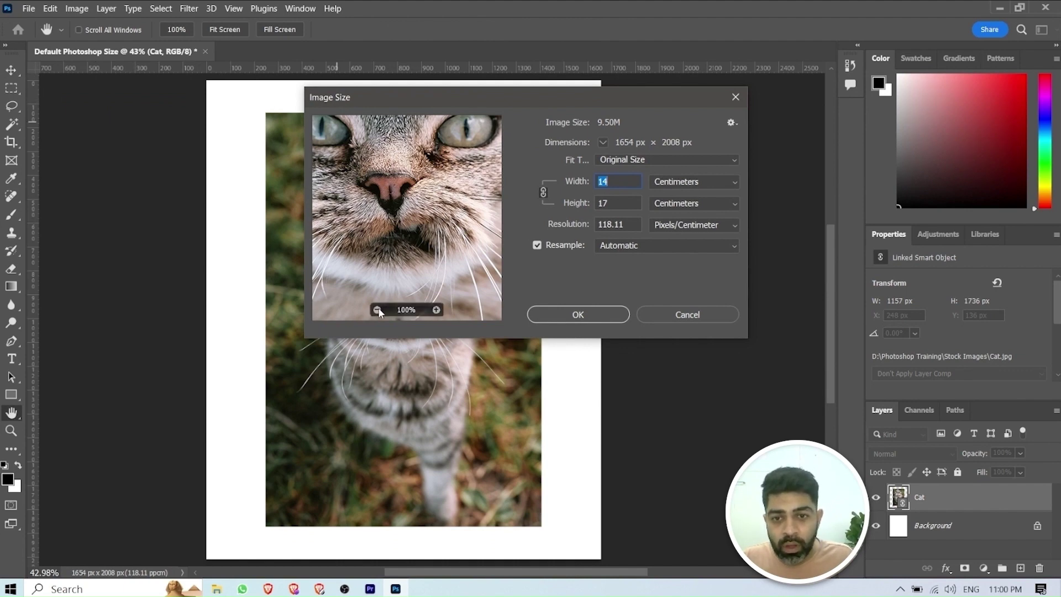
pyautogui.click(377, 310)
pyautogui.click(378, 310)
pyautogui.click(378, 310)
pyautogui.click(377, 310)
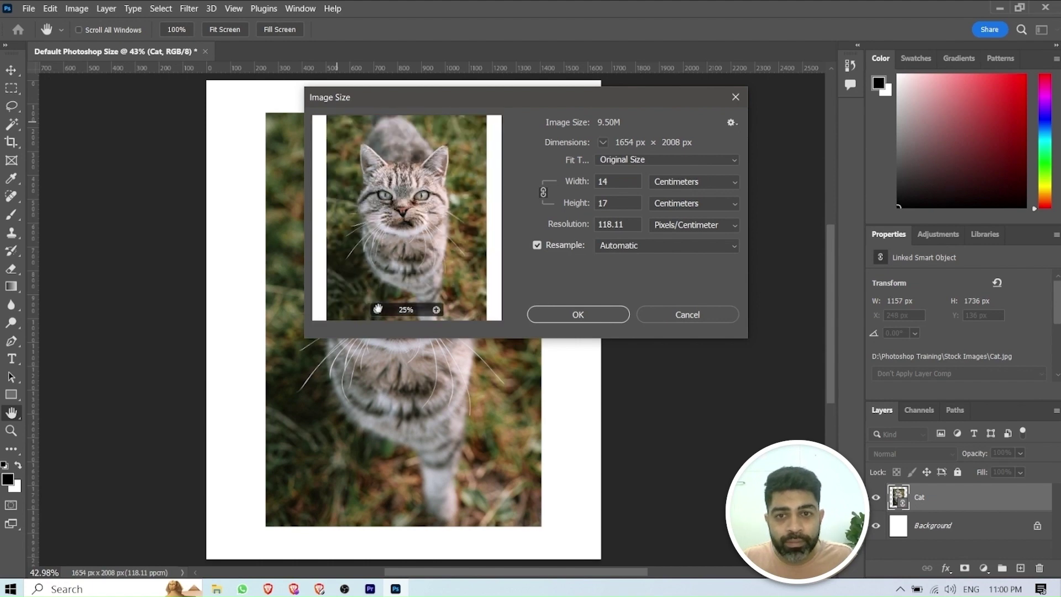
pyautogui.click(377, 310)
pyautogui.click(377, 310)
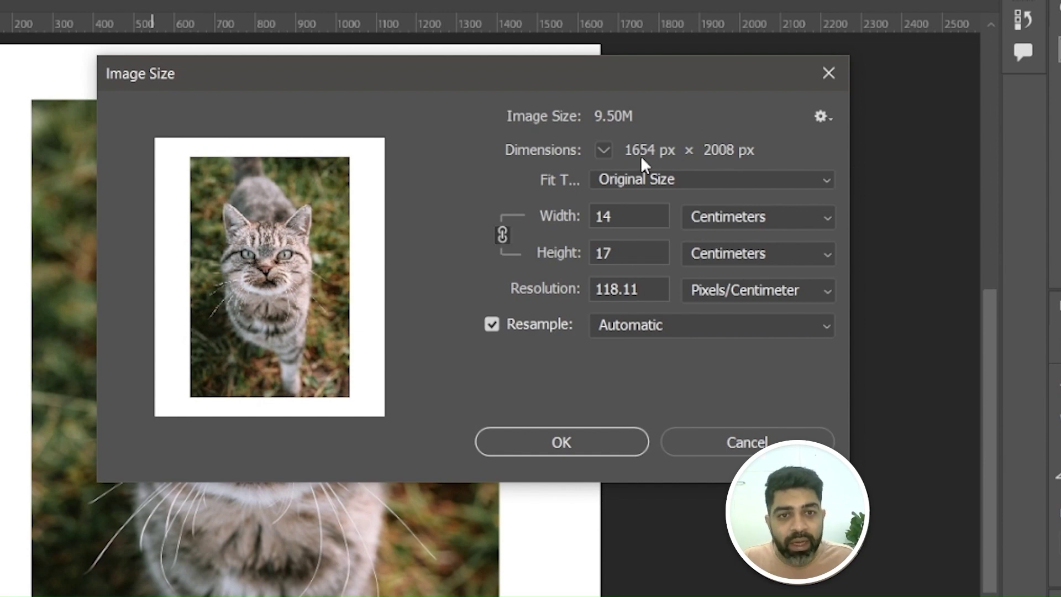
# - Show the document's dimensions in inches and switch the dimension display to centimeters
pyautogui.click(599, 152)
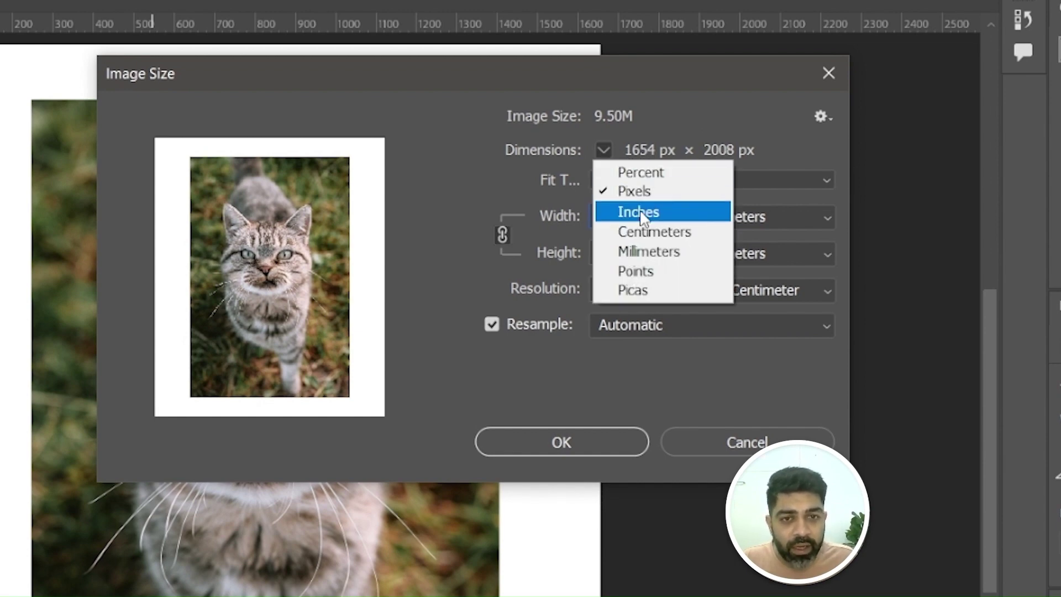
pyautogui.click(636, 212)
pyautogui.click(603, 151)
pyautogui.click(622, 231)
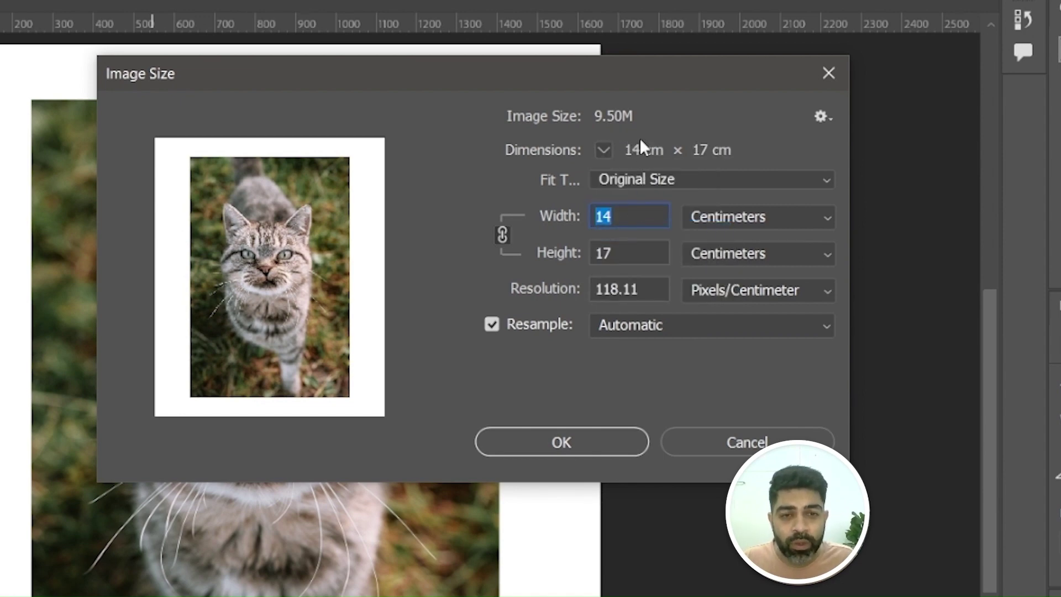
# - Set the image width to 28 cm with width and height linked so the proportions are kept
pyautogui.click(625, 216)
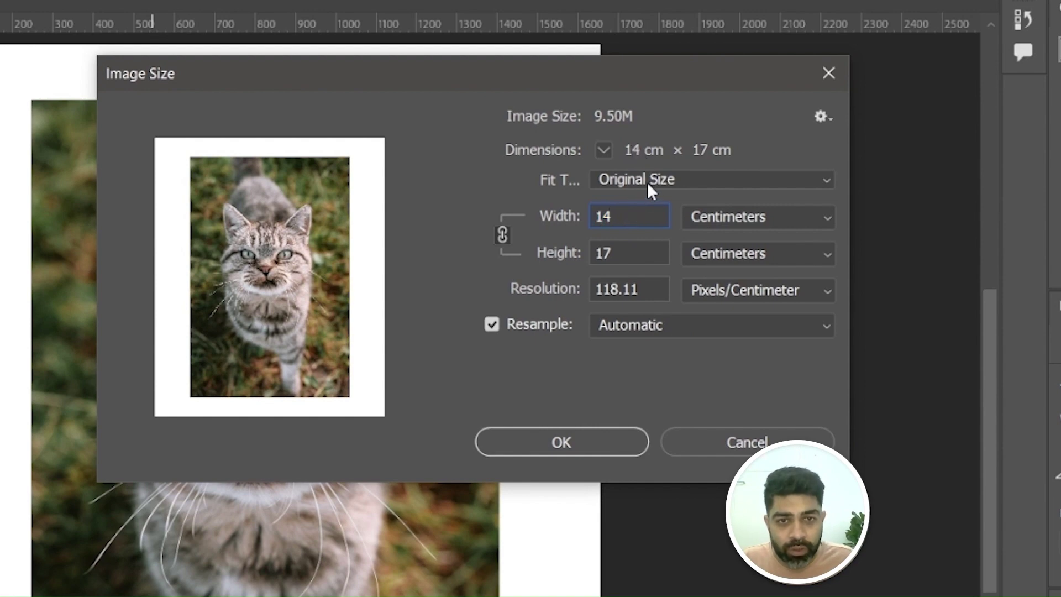
pyautogui.hotkey('ctrl', 'a')
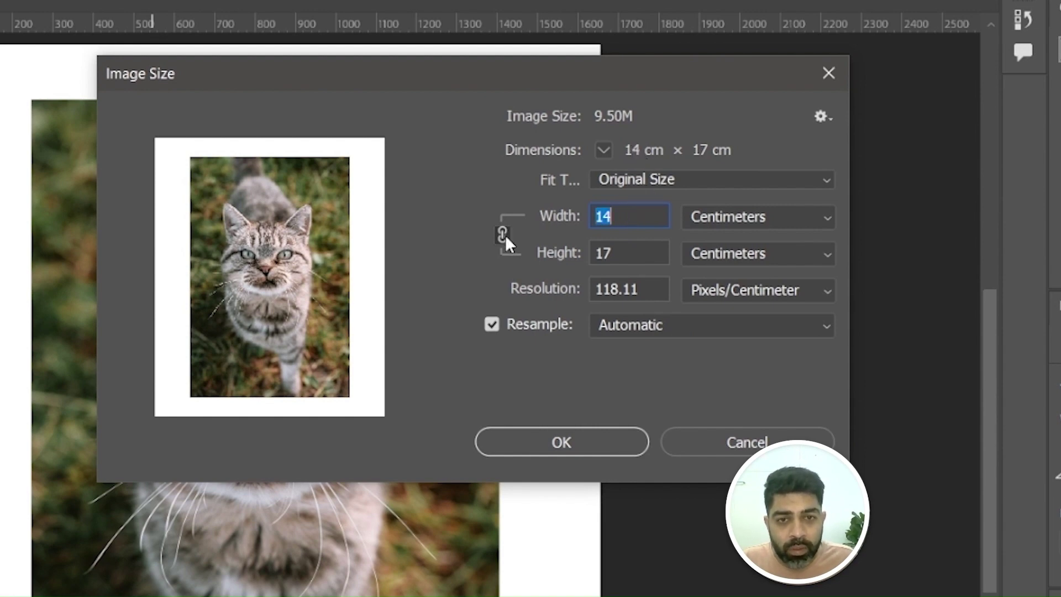
pyautogui.click(503, 235)
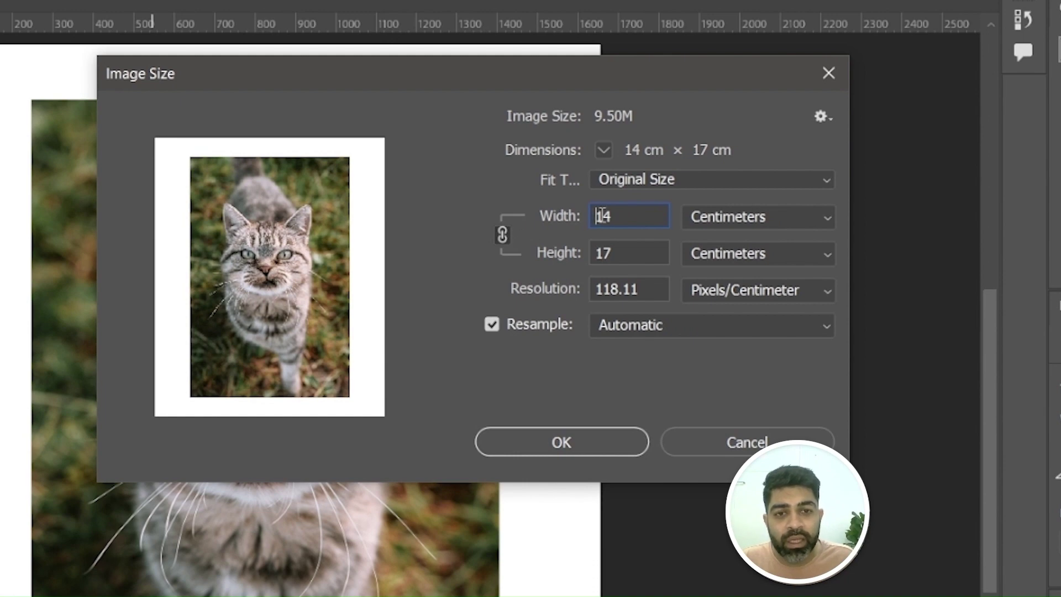
pyautogui.moveTo(571, 251)
pyautogui.mouseDown()
pyautogui.moveTo(558, 253)
pyautogui.moveTo(583, 253)
pyautogui.mouseUp()
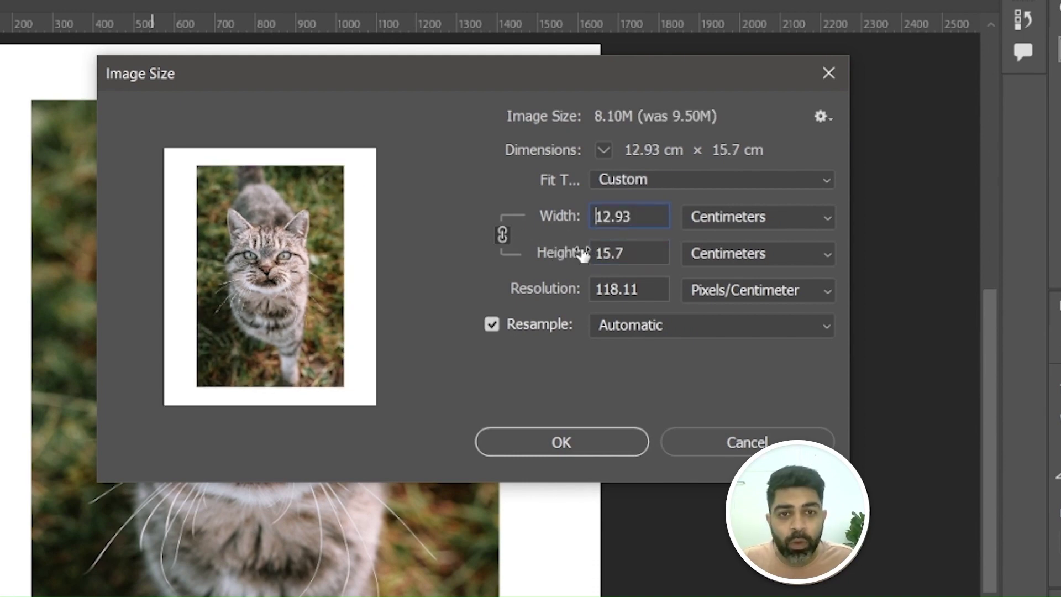
pyautogui.doubleClick(630, 209)
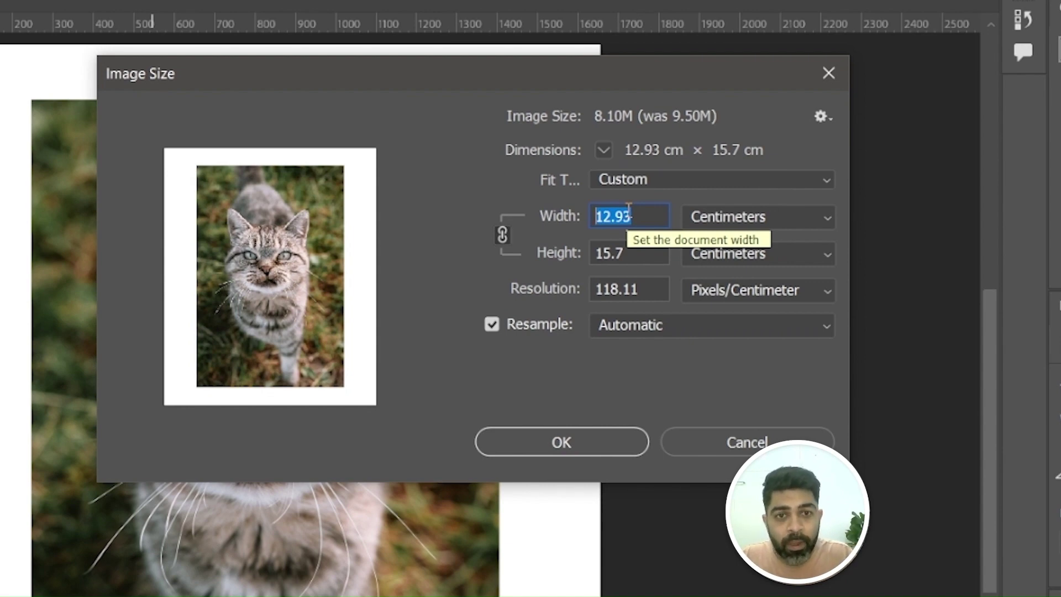
pyautogui.moveTo(633, 215); pyautogui.dragTo(598, 213)
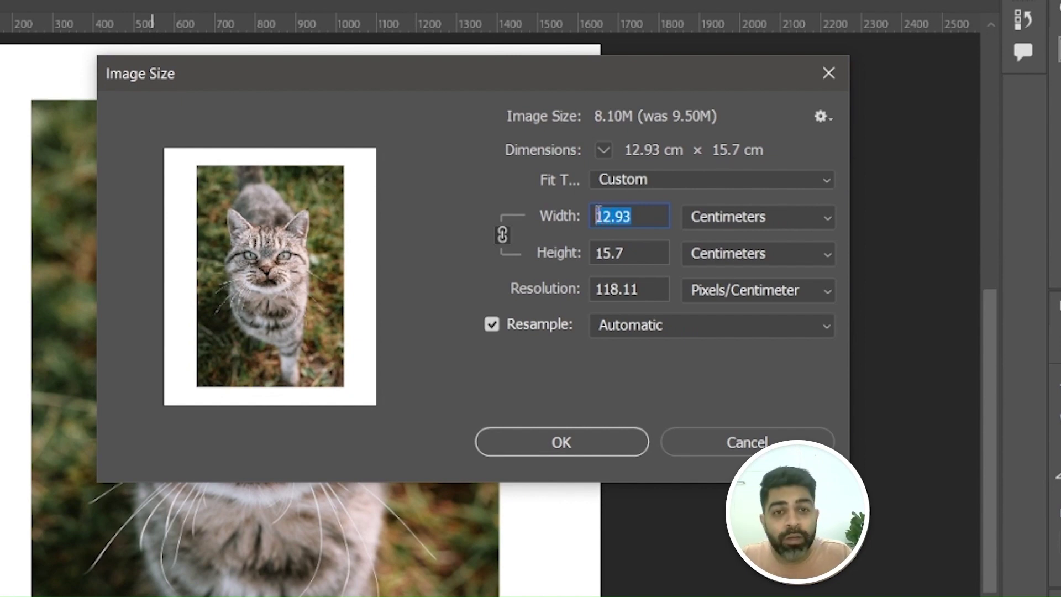
pyautogui.write('28')
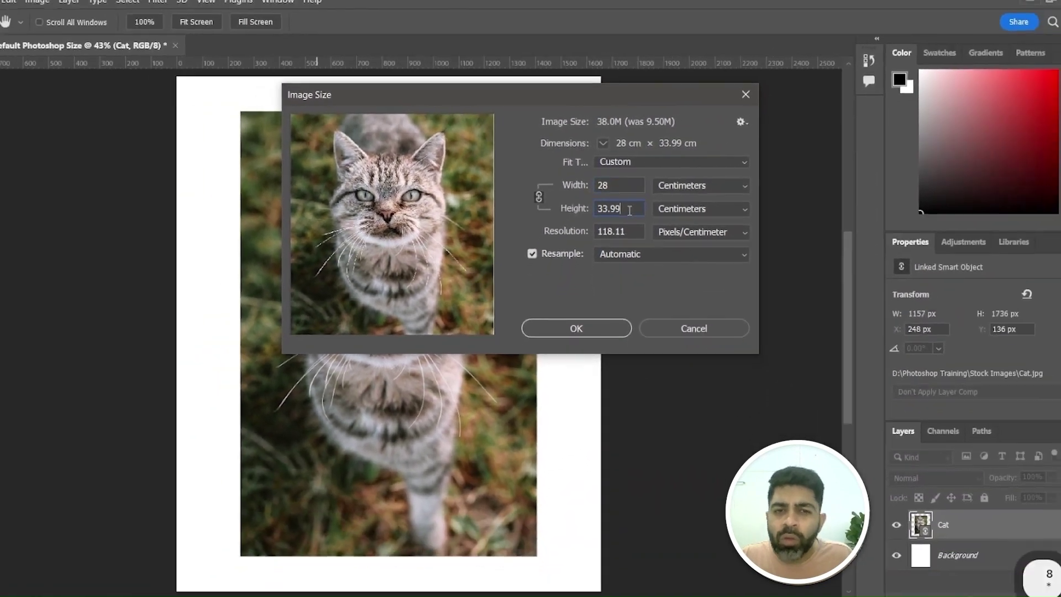
# - Set the image resolution to 72 pixels/centimeter with automatic resampling and apply the new image size
pyautogui.click(609, 235)
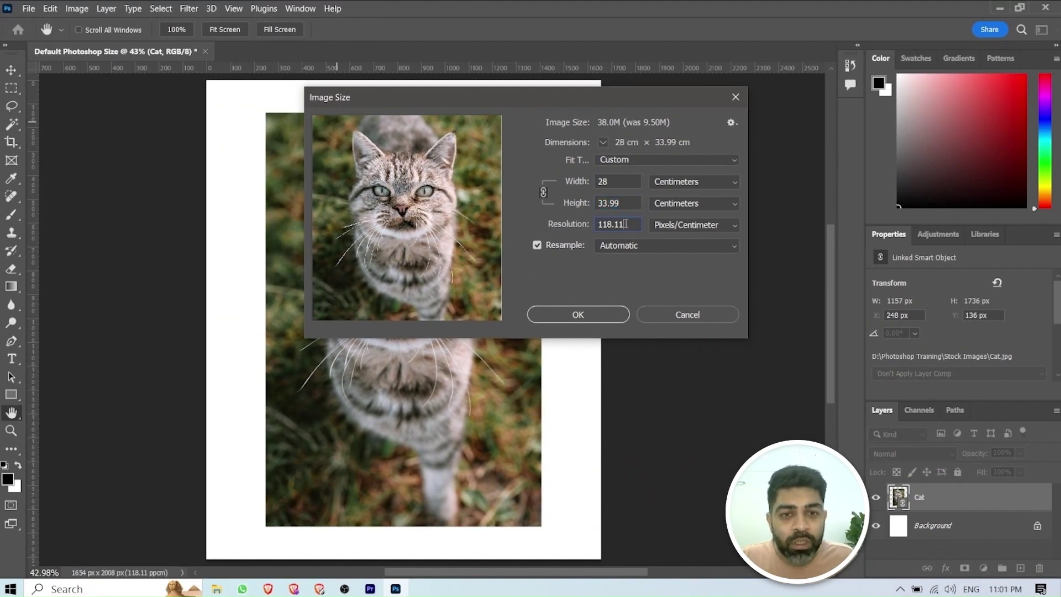
pyautogui.moveTo(623, 224); pyautogui.dragTo(597, 220)
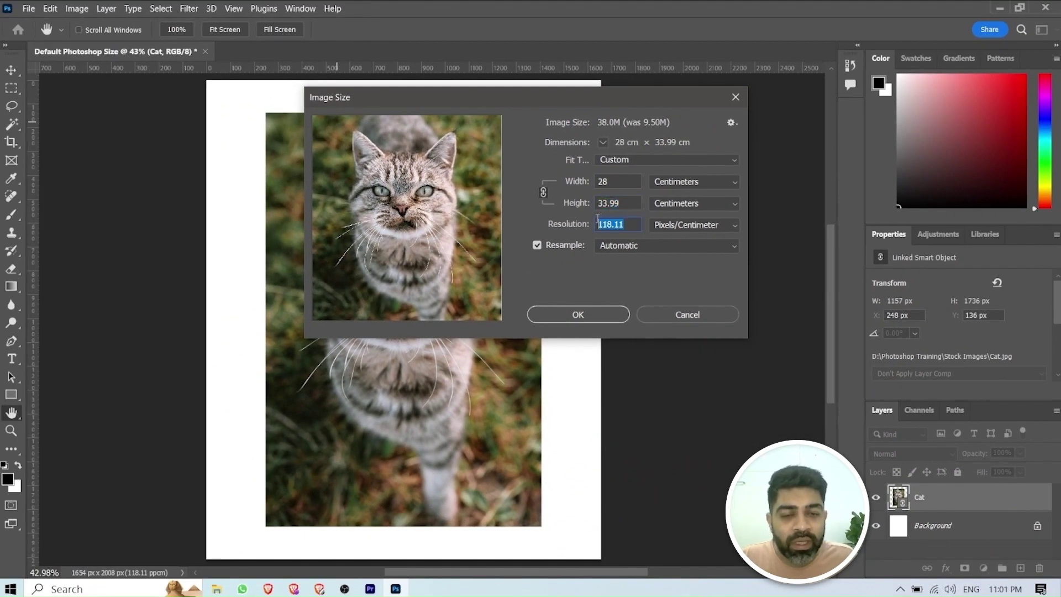
pyautogui.click(633, 226)
pyautogui.moveTo(632, 225); pyautogui.dragTo(598, 224)
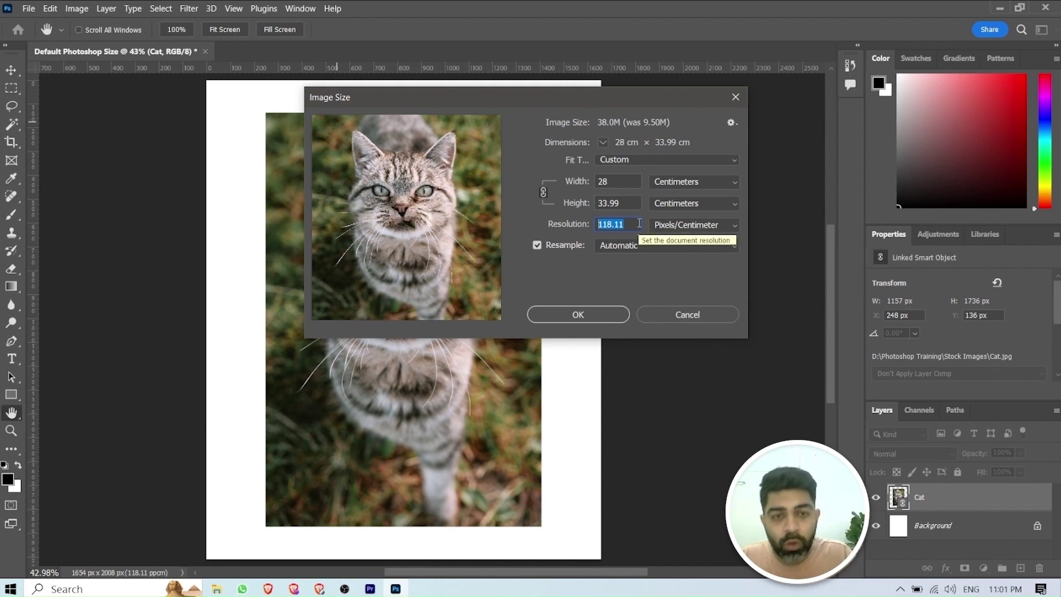
pyautogui.write('72')
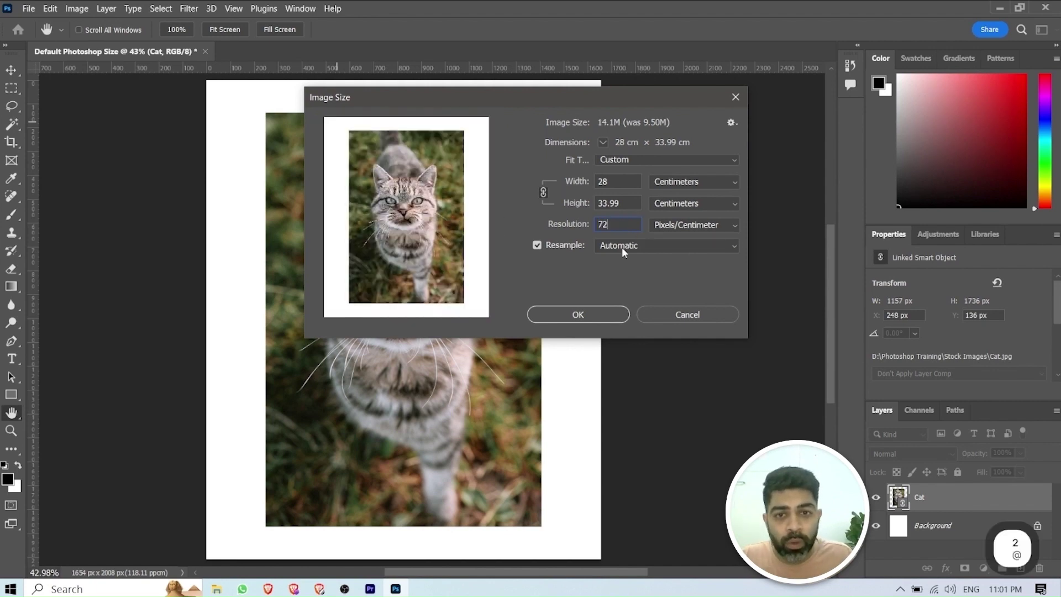
pyautogui.click(593, 307)
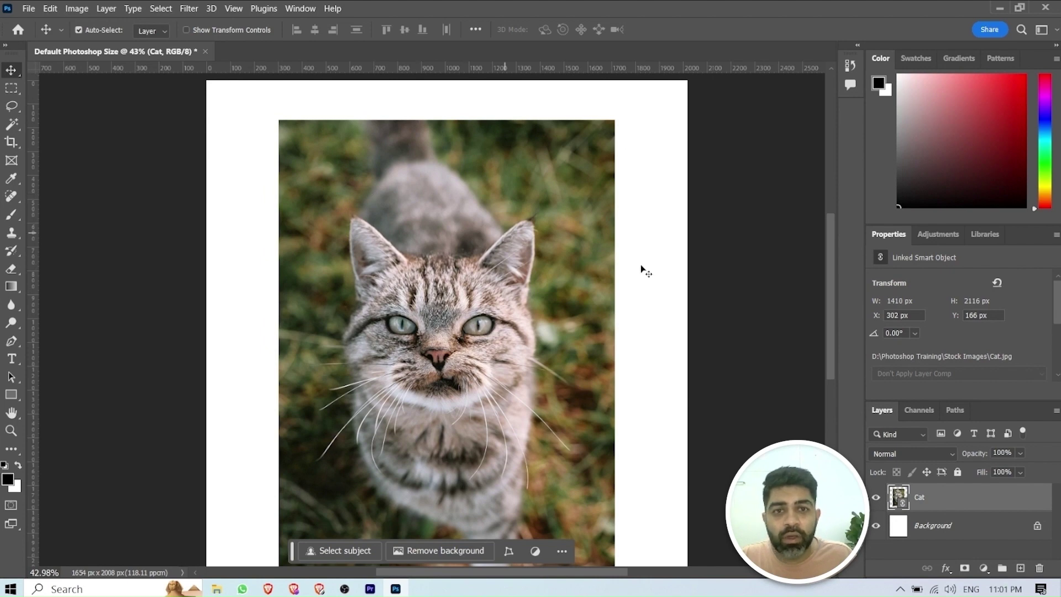
pyautogui.scroll(-2, 534, 357)
pyautogui.scroll(-3, 535, 362)
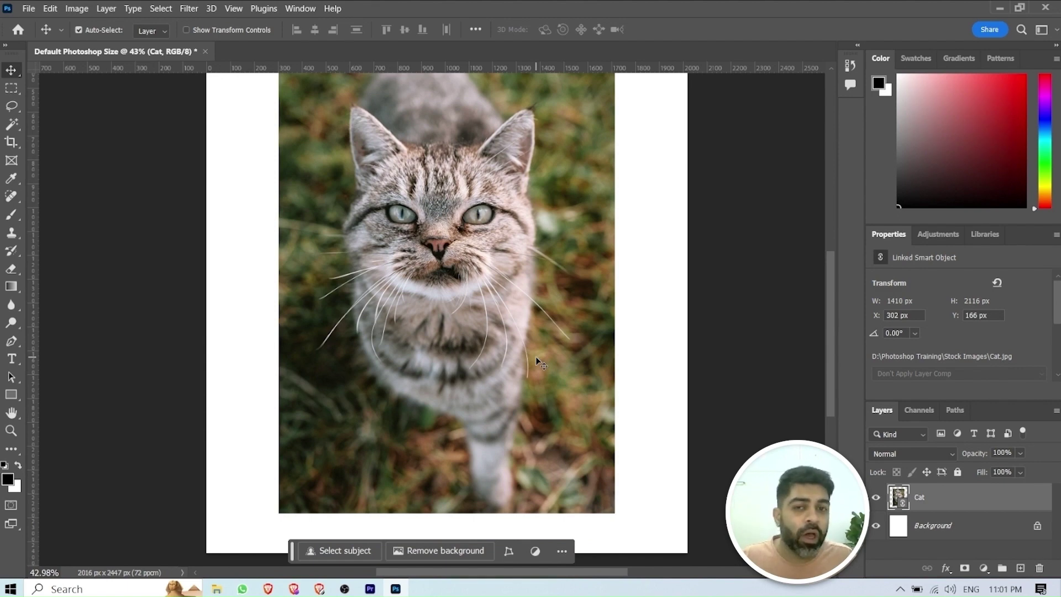
pyautogui.scroll(3, 593, 319)
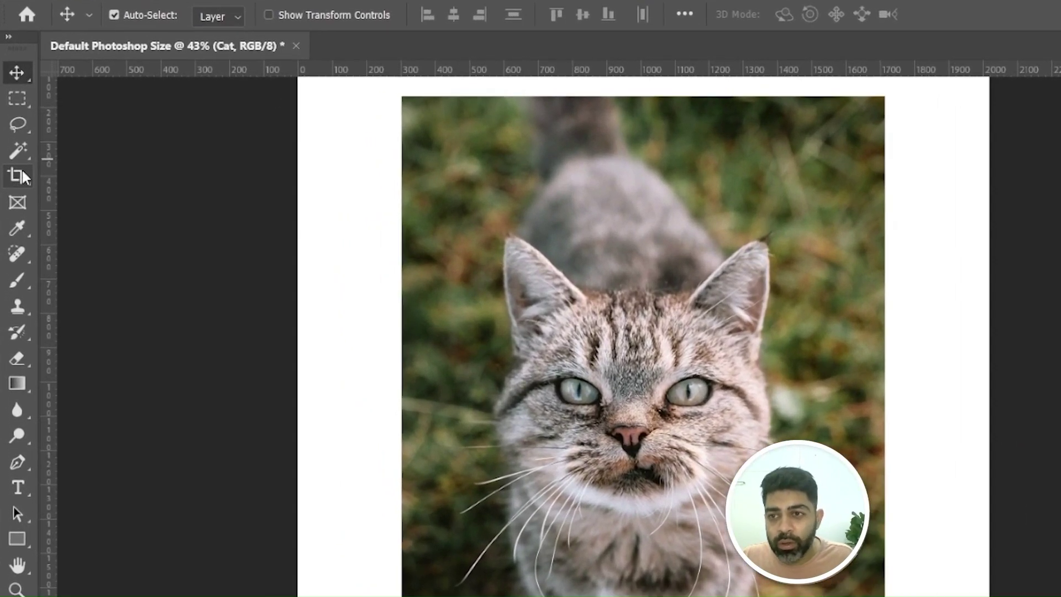
# - With the Crop tool, bring the crop frame's top, left and right edges in to the matching edges of the cat image
pyautogui.click(21, 172)
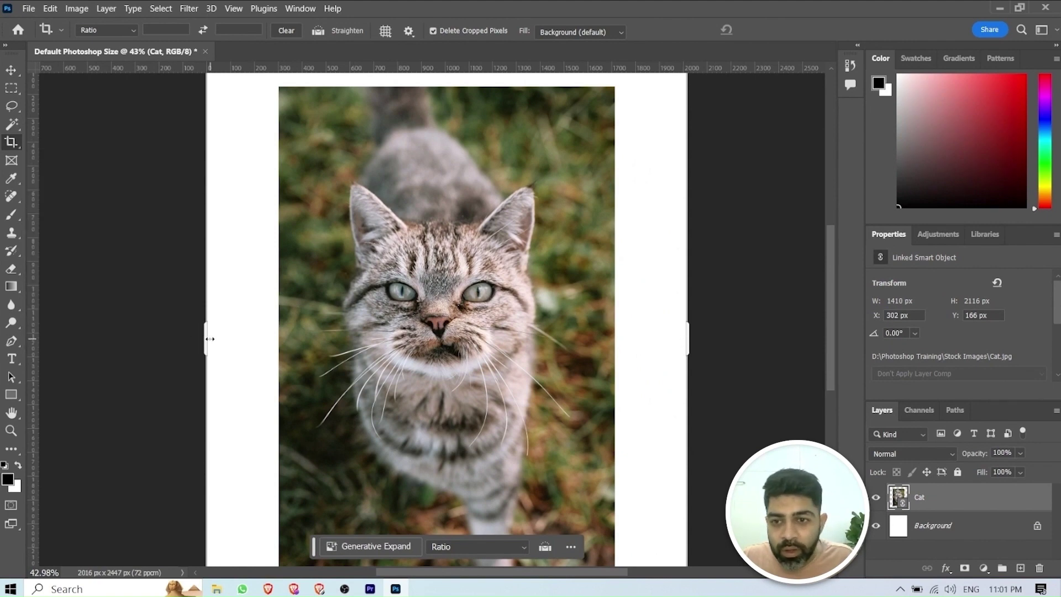
pyautogui.scroll(3, 649, 310)
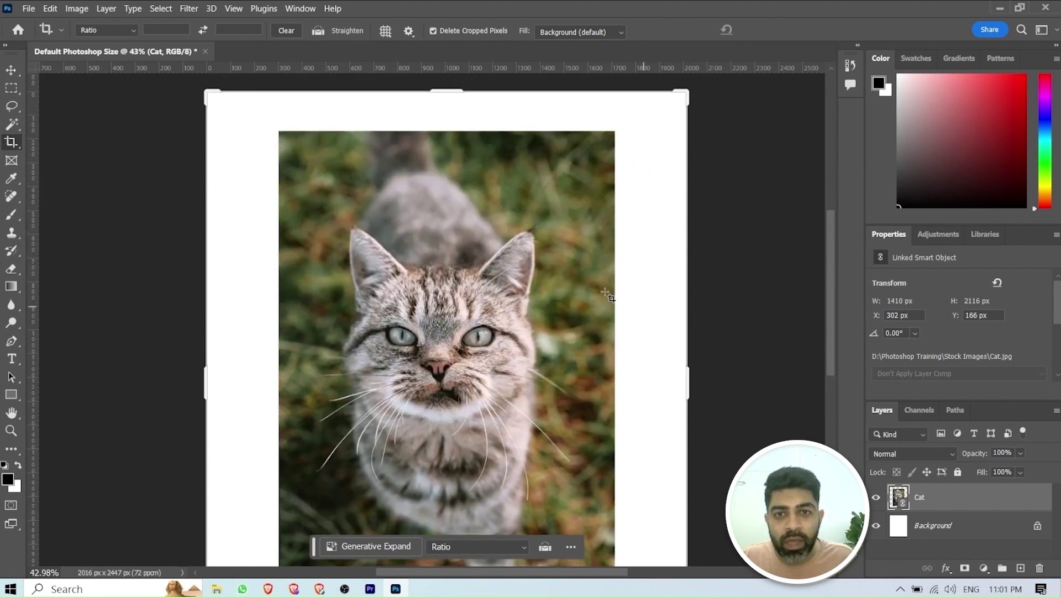
pyautogui.scroll(-8, 618, 303)
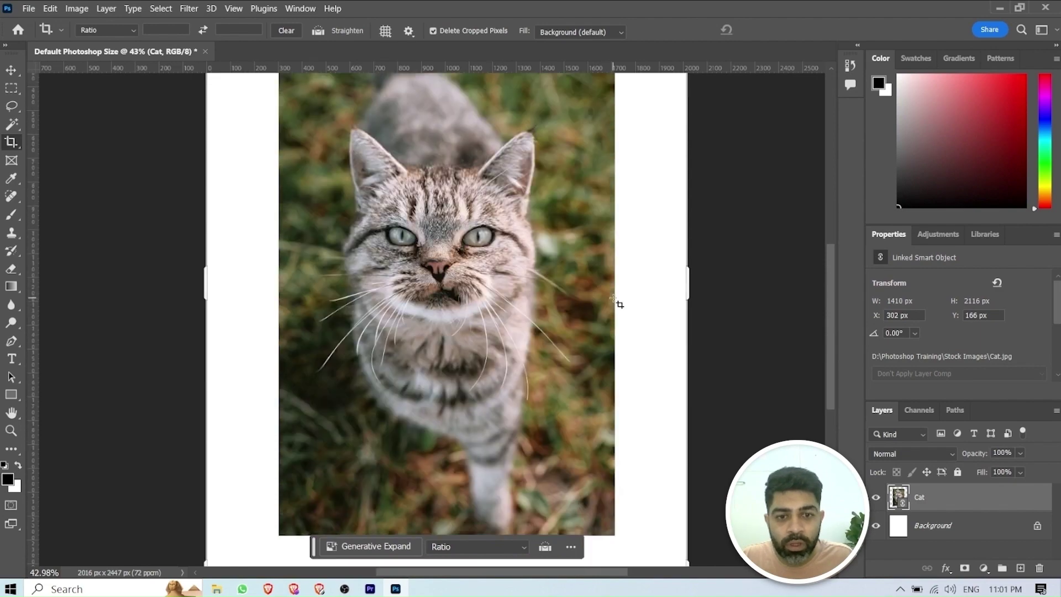
pyautogui.scroll(-2, 618, 304)
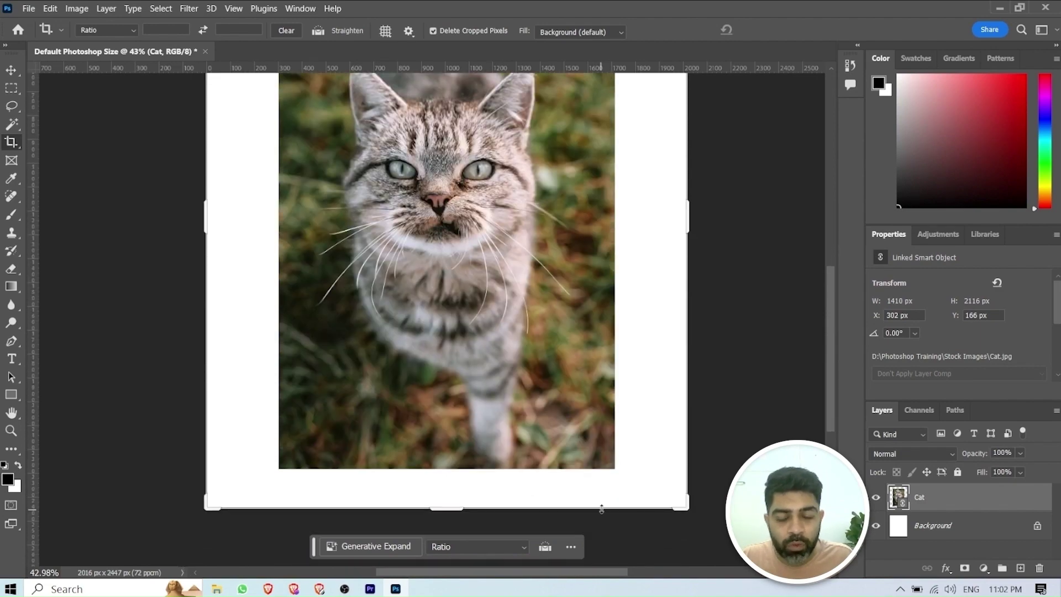
pyautogui.scroll(9, 607, 514)
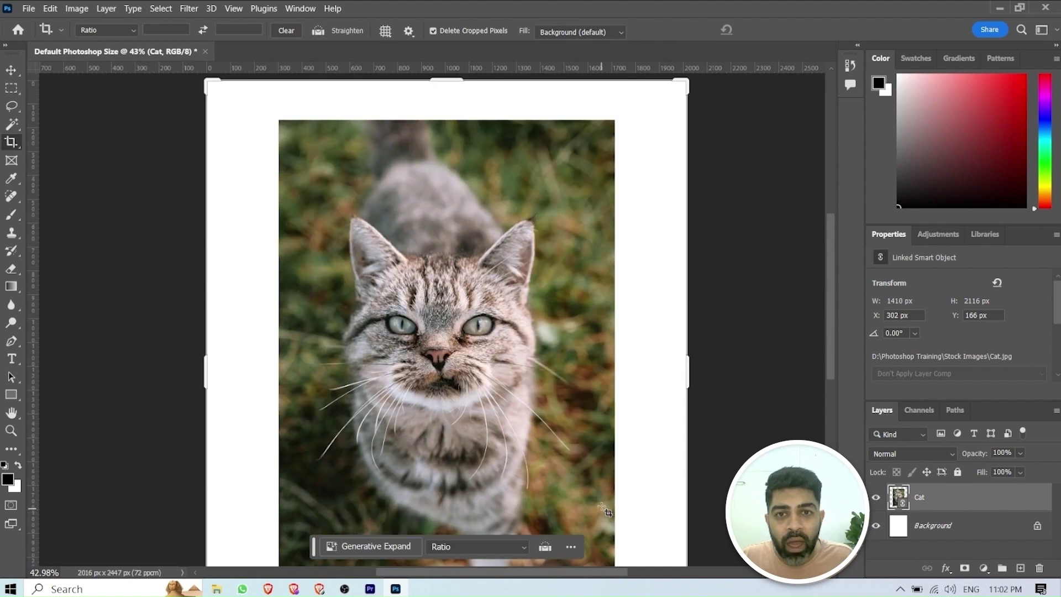
pyautogui.scroll(1, 602, 507)
pyautogui.moveTo(448, 104)
pyautogui.mouseDown()
pyautogui.moveTo(449, 131)
pyautogui.moveTo(449, 121)
pyautogui.mouseUp()
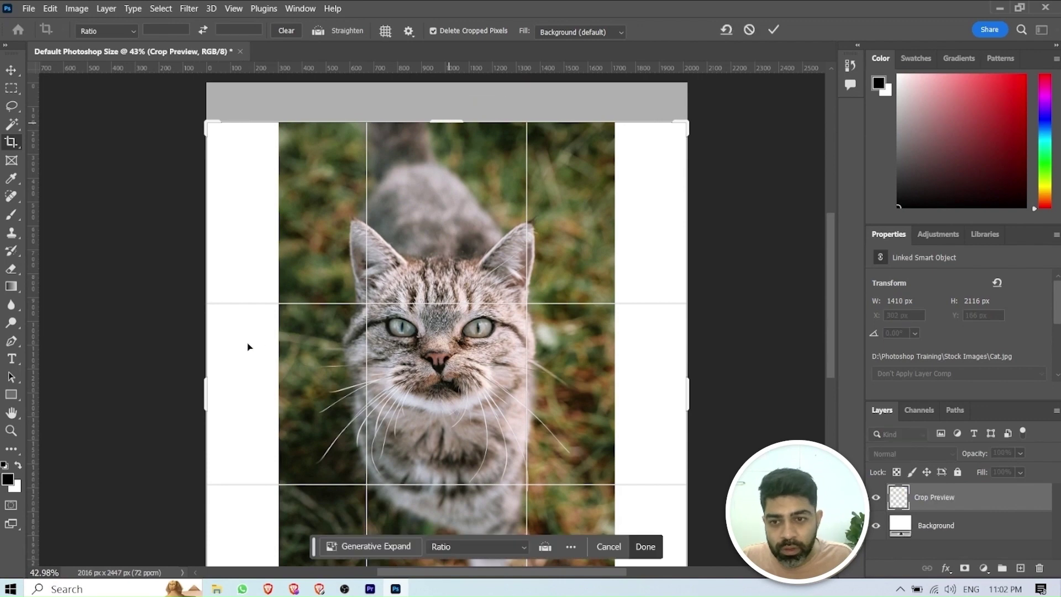
pyautogui.moveTo(205, 389); pyautogui.dragTo(241, 393)
pyautogui.moveTo(647, 391); pyautogui.dragTo(616, 402)
# - Raise the crop frame's bottom edge to the cat image's lower edge and apply the crop at 1410 px x 2116 px
pyautogui.scroll(-3, 404, 424)
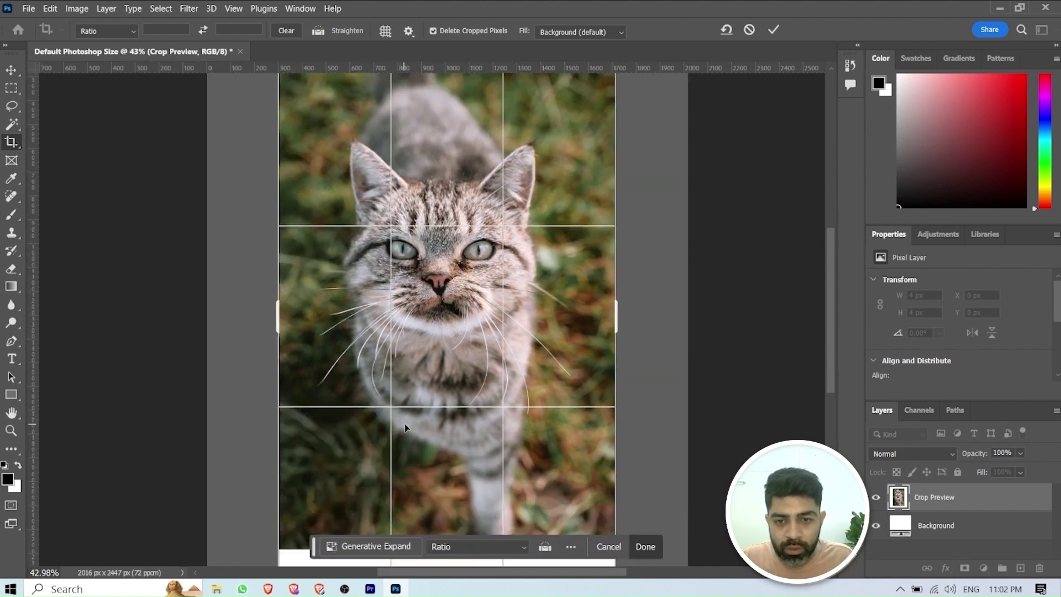
pyautogui.scroll(-2, 406, 423)
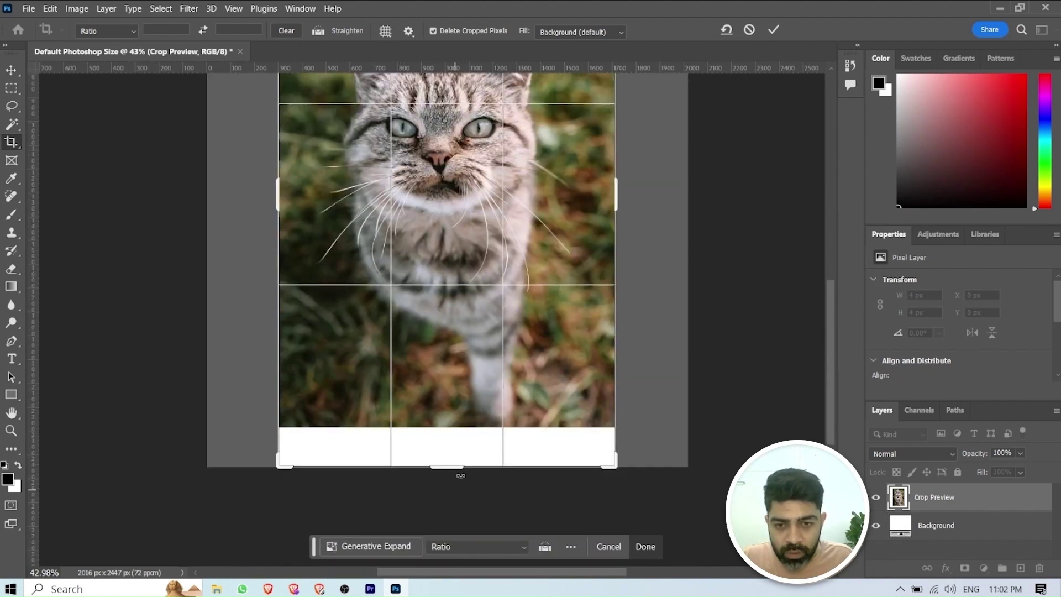
pyautogui.moveTo(457, 470); pyautogui.dragTo(453, 452)
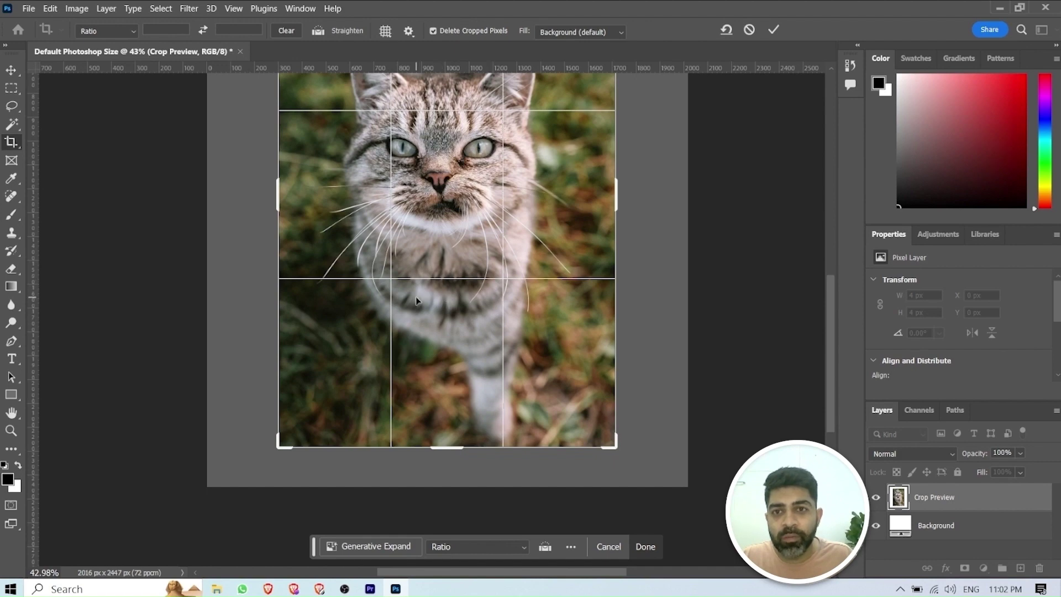
pyautogui.click(774, 29)
pyautogui.scroll(5, 480, 286)
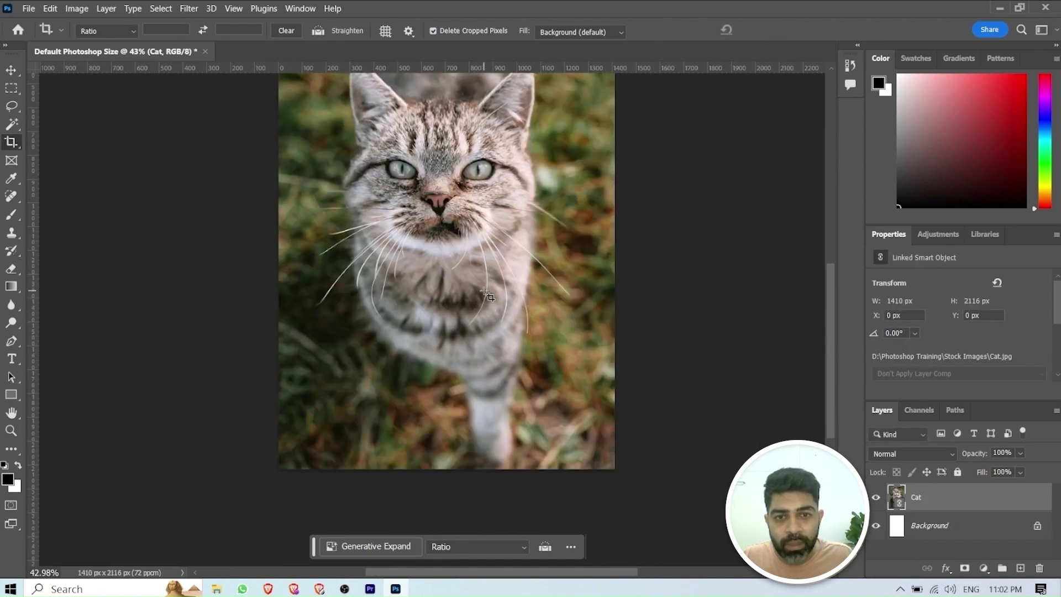
pyautogui.scroll(5, 496, 328)
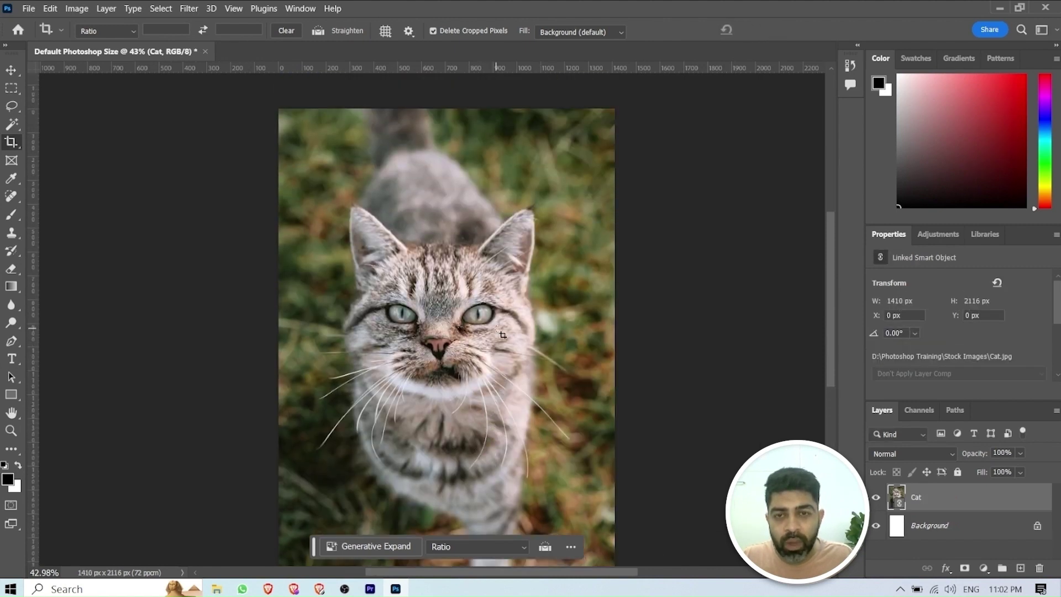
pyautogui.scroll(-4, 496, 332)
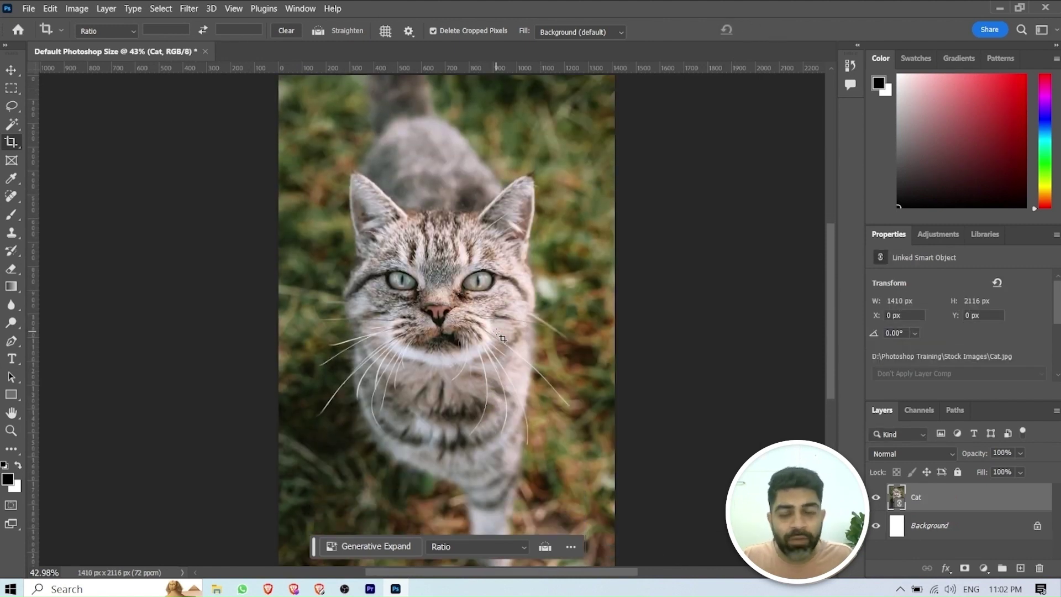
pyautogui.scroll(-1, 528, 352)
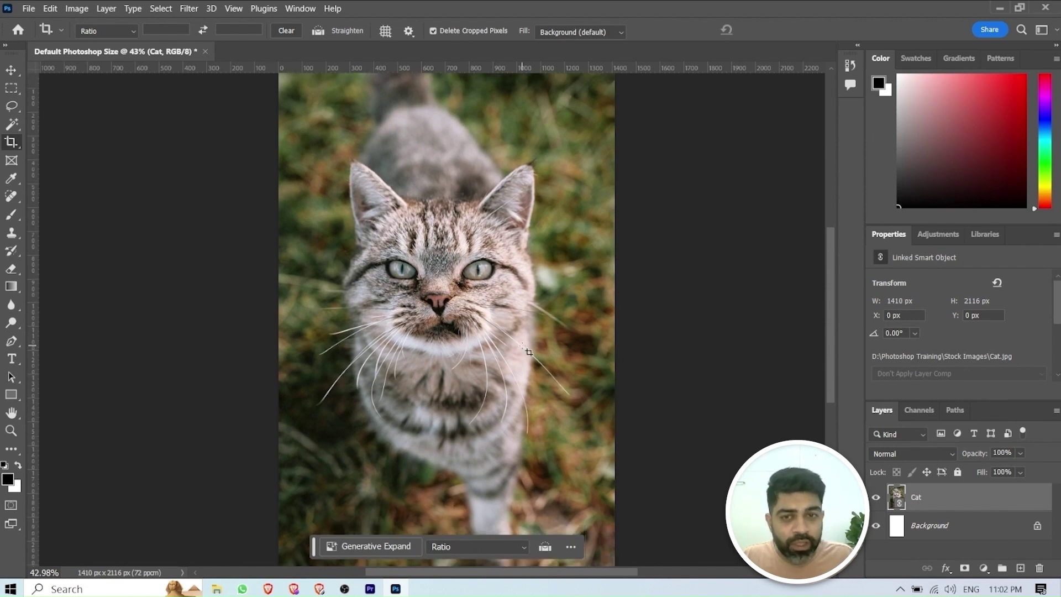